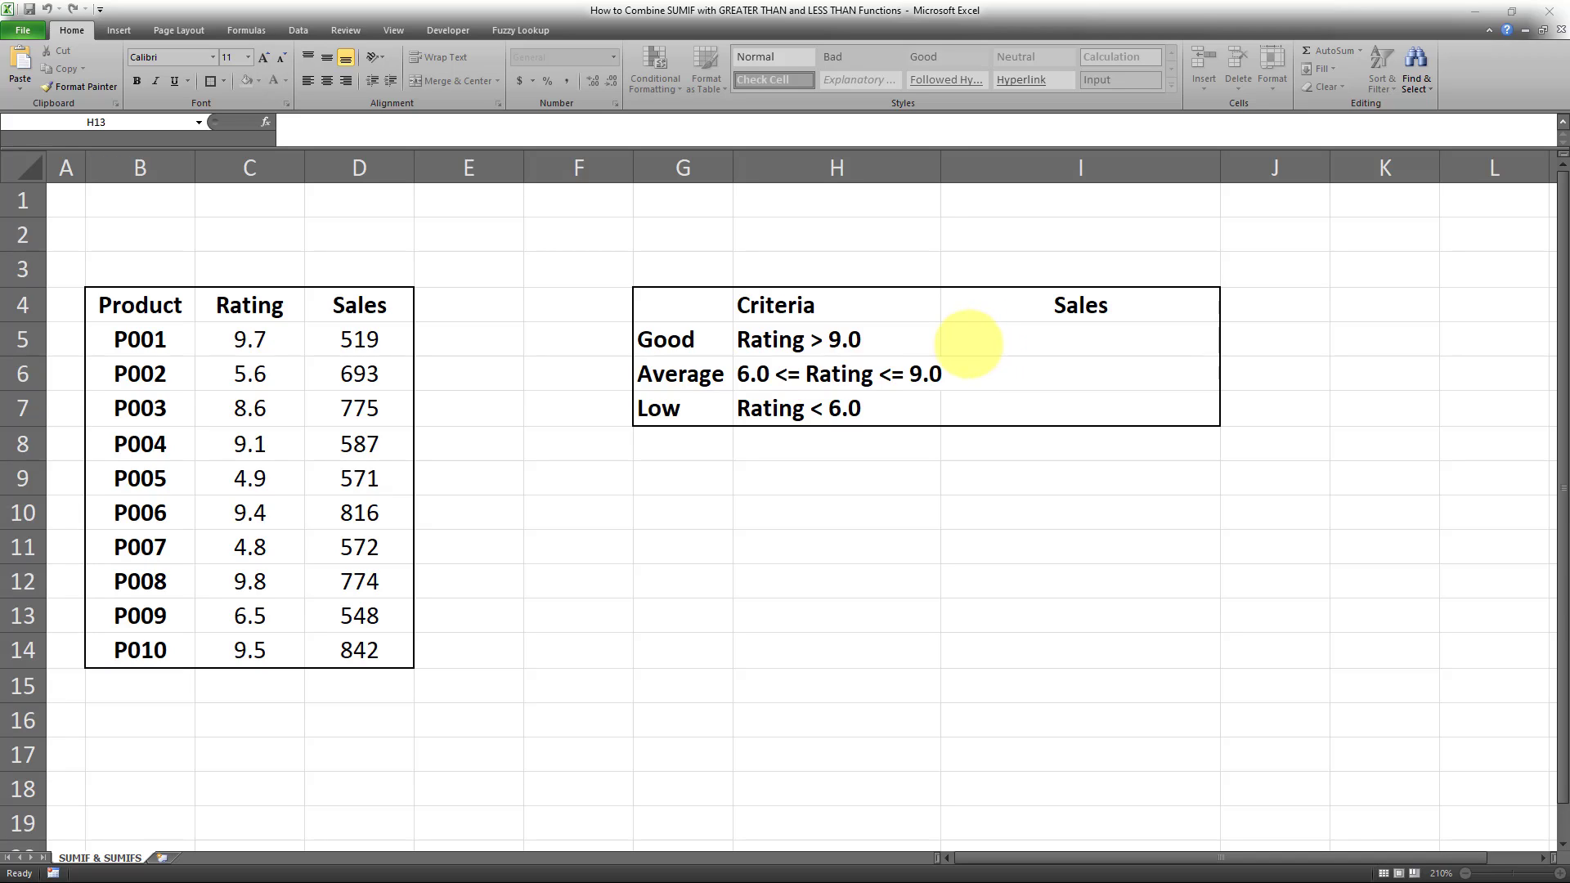
# - Enter =SUMIF(C5:C14,">9.0",D5:D14) in I5 to total Good sales, giving $3,538
pyautogui.click(1014, 335)
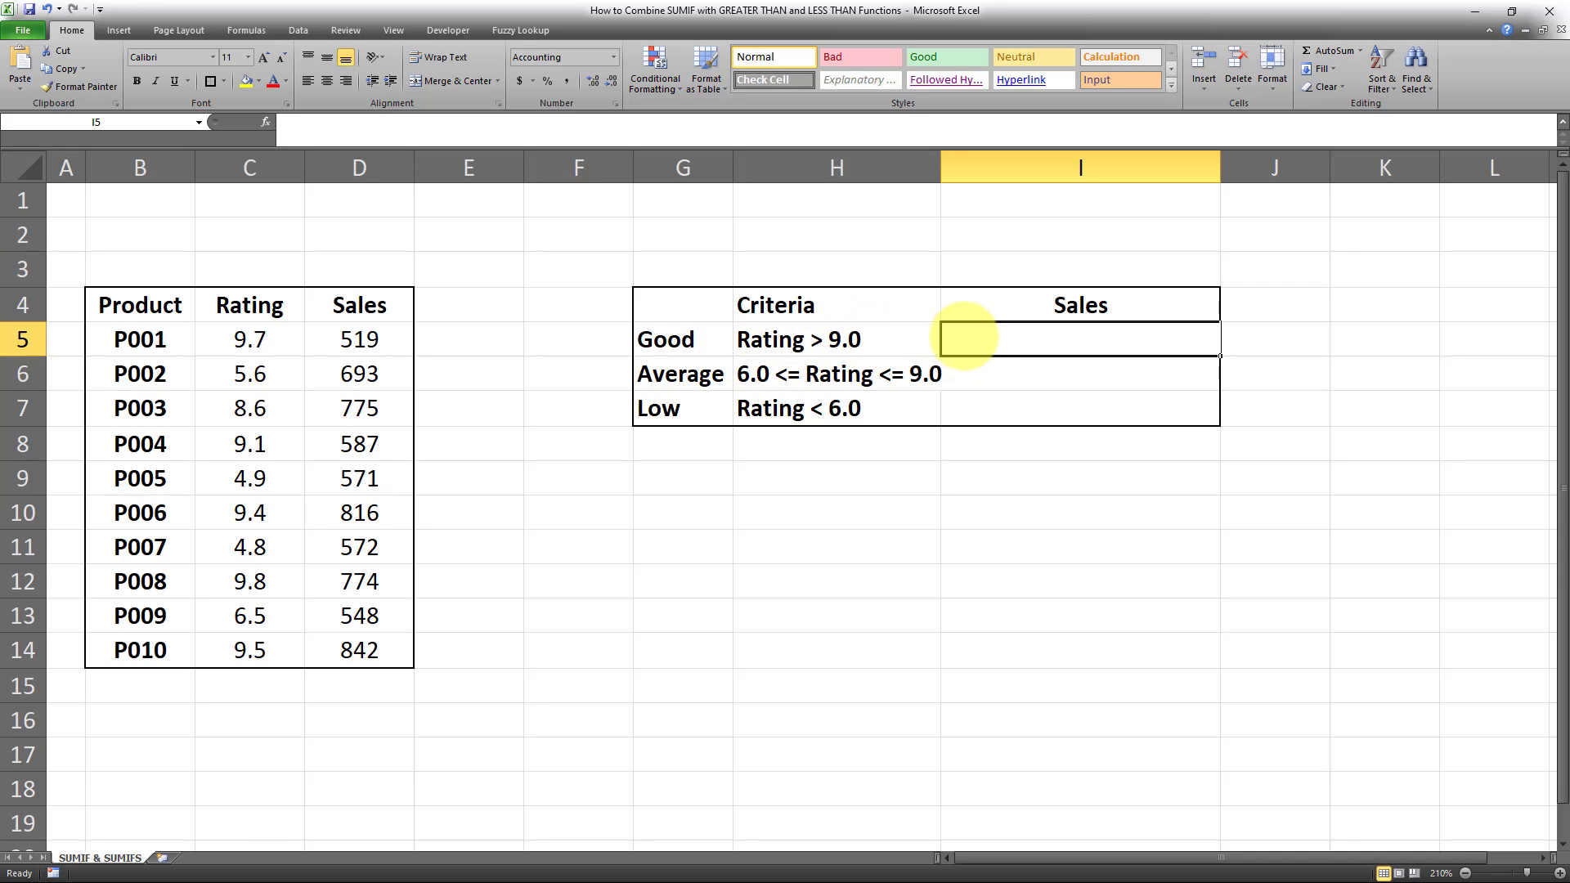
pyautogui.click(430, 135)
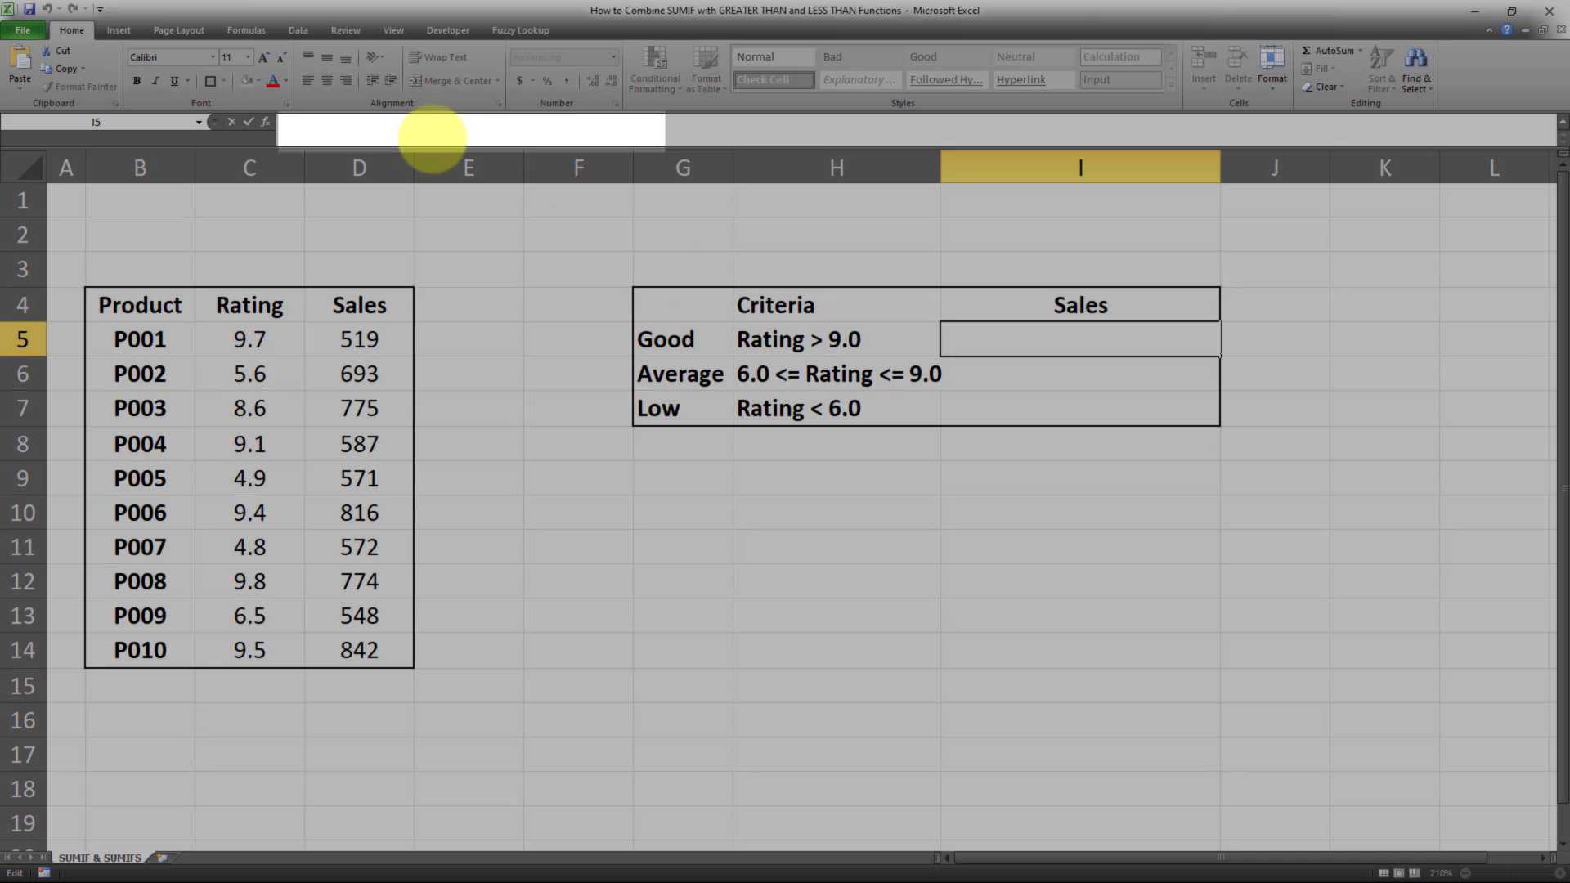
pyautogui.write('=SUMIF(')
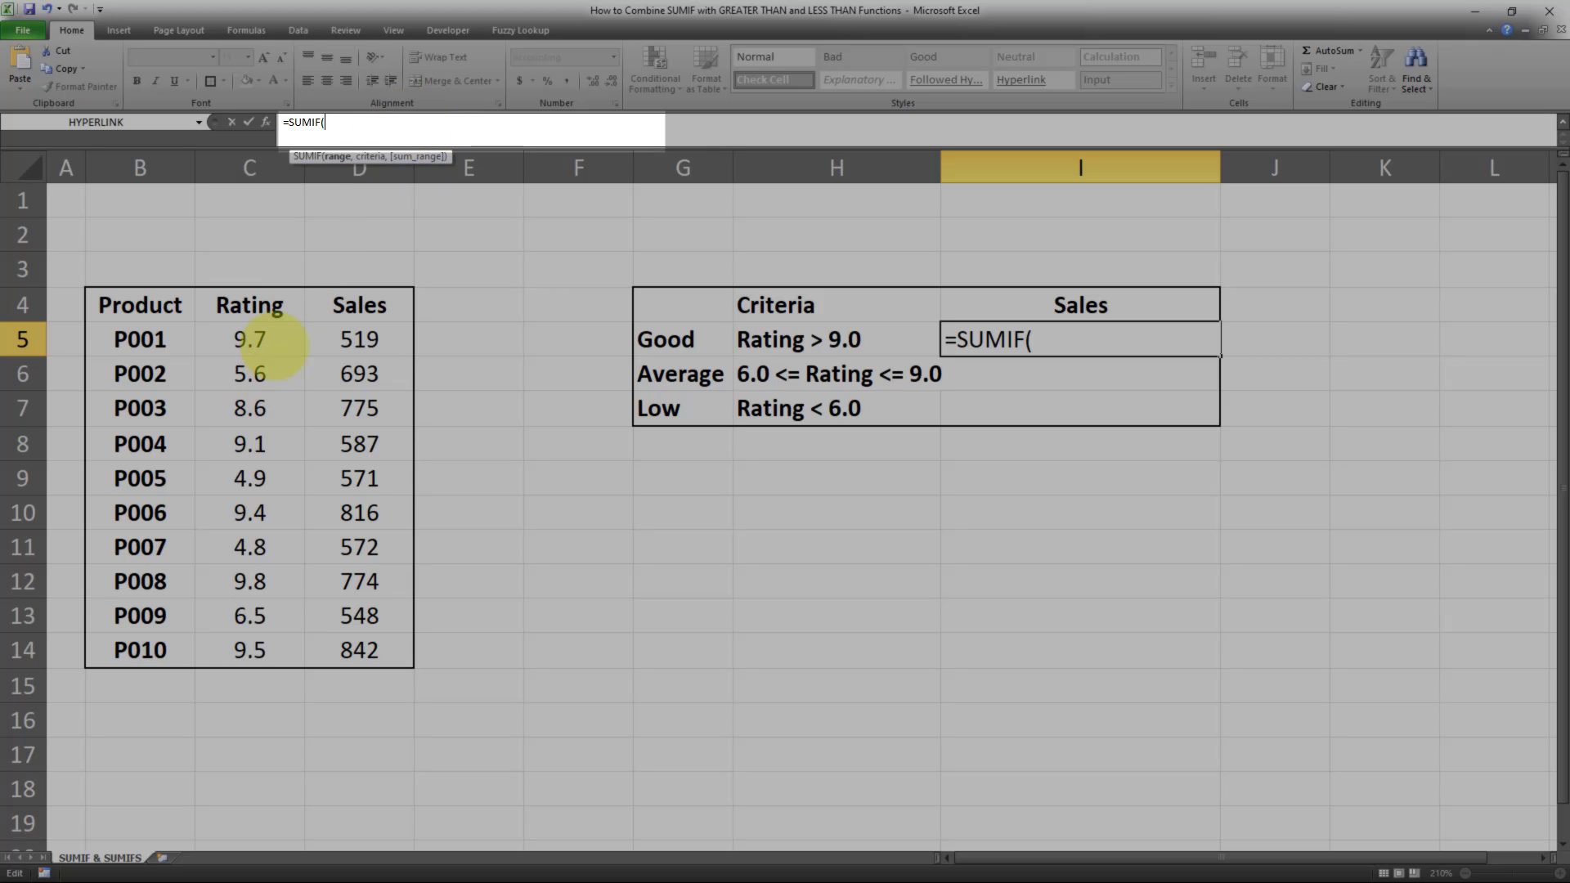
pyautogui.moveTo(265, 333); pyautogui.dragTo(253, 654)
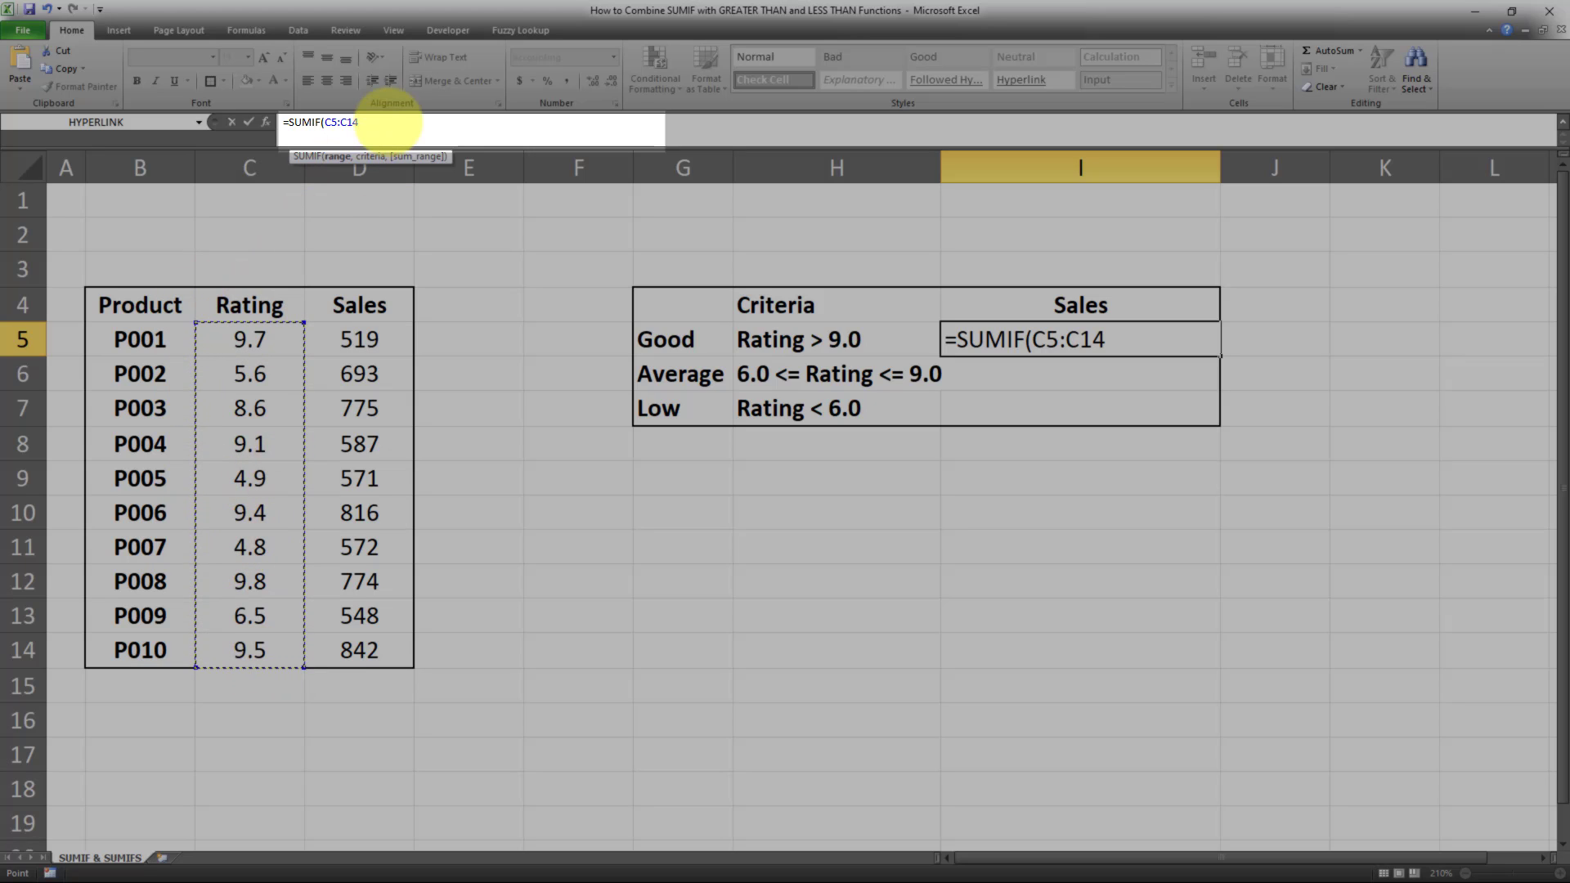
pyautogui.write(',">')
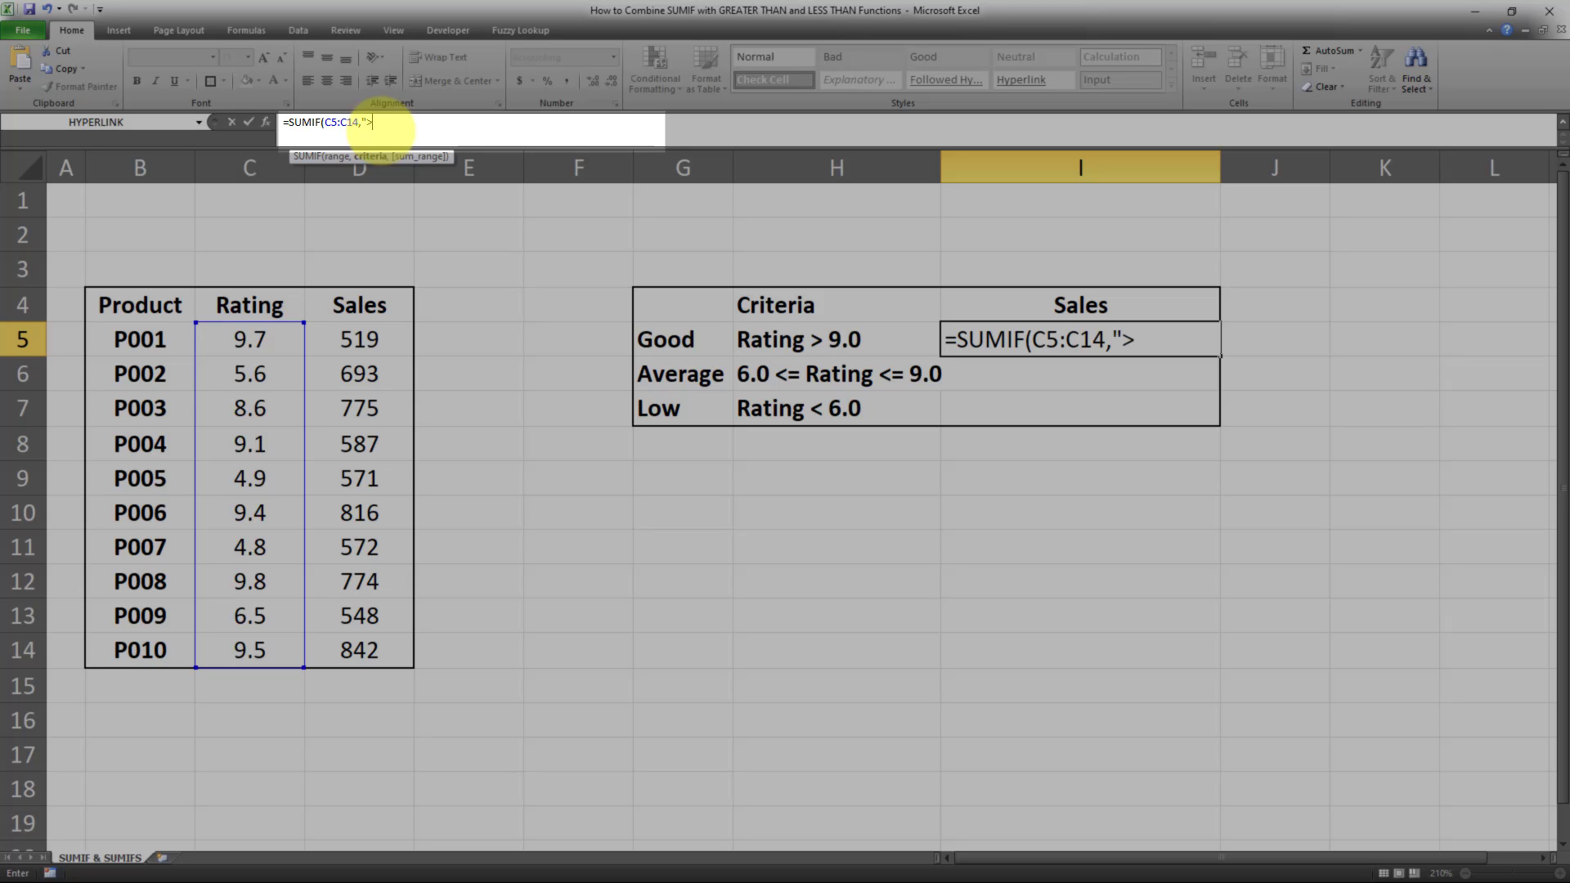
pyautogui.write('9.0",')
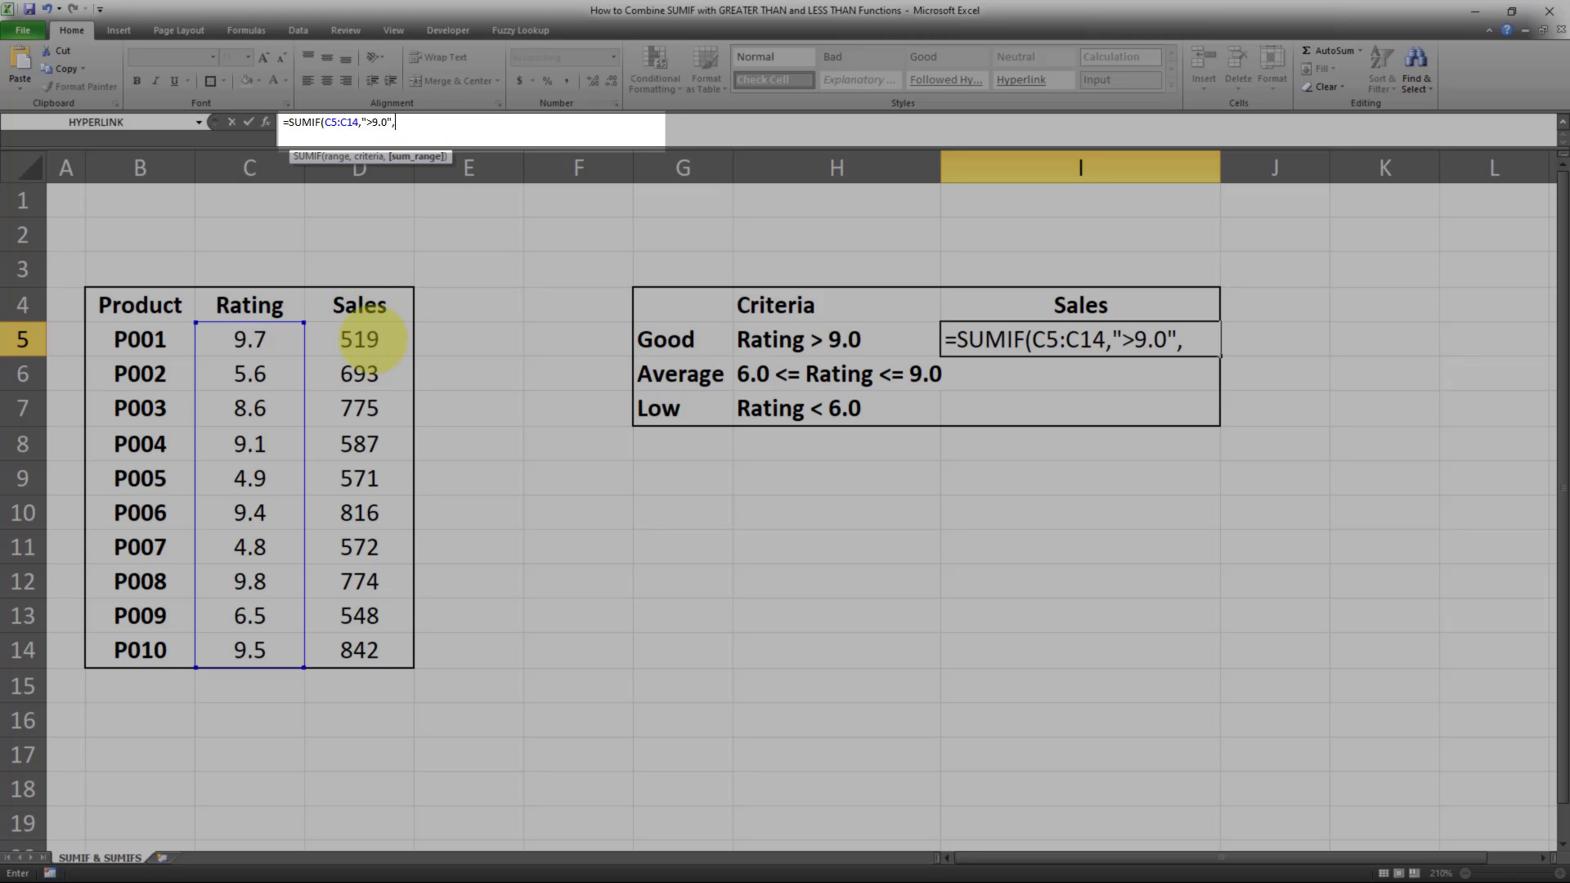
pyautogui.moveTo(360, 339); pyautogui.dragTo(360, 646)
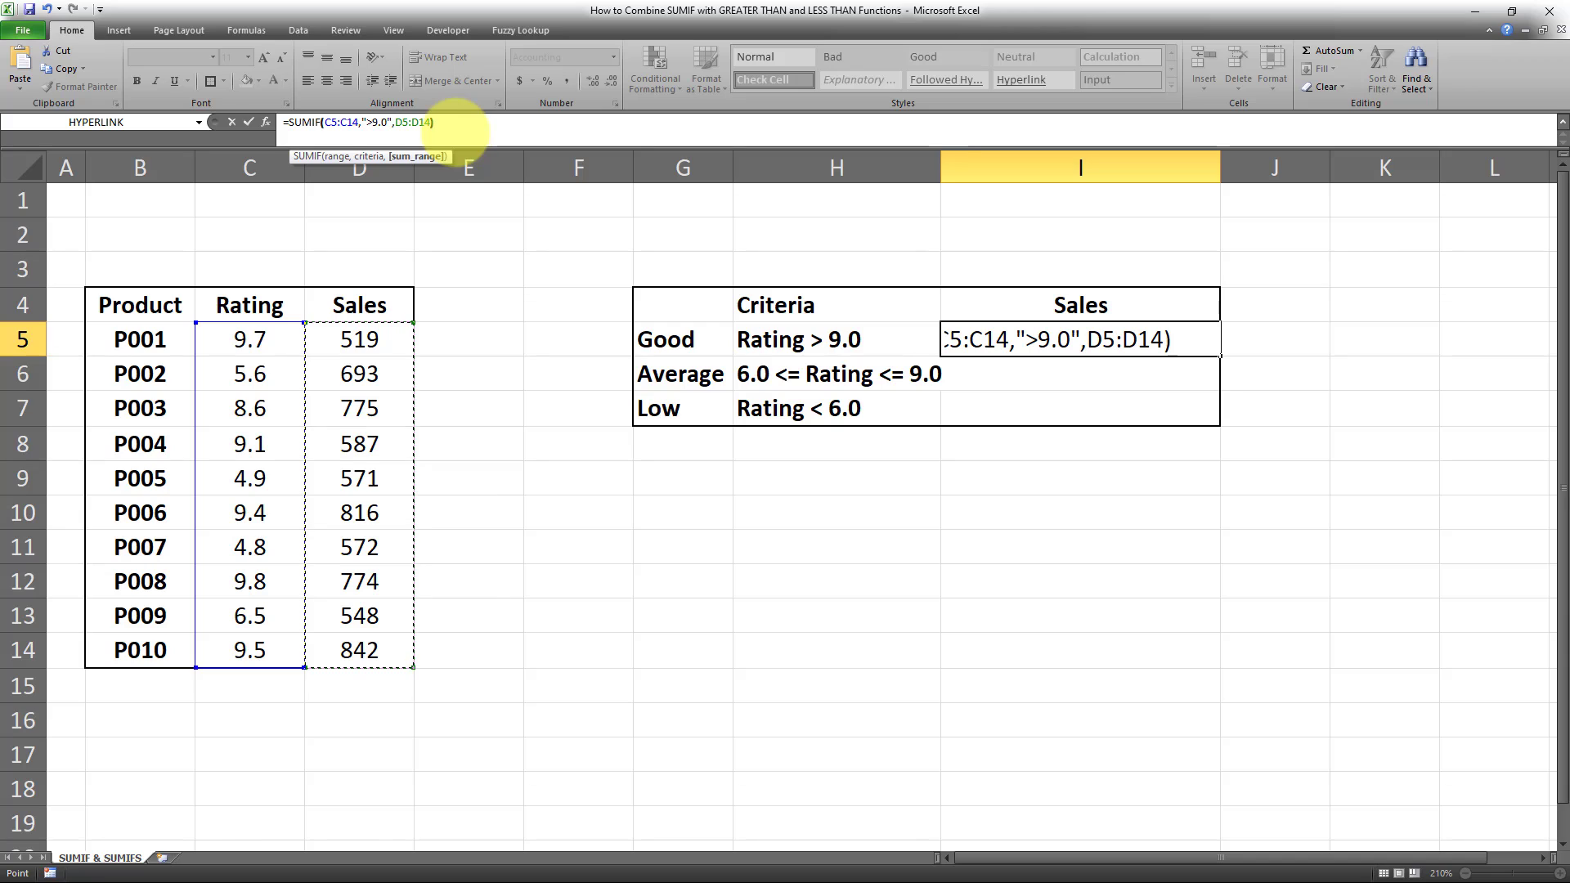
pyautogui.write(')')
pyautogui.press('Tab')
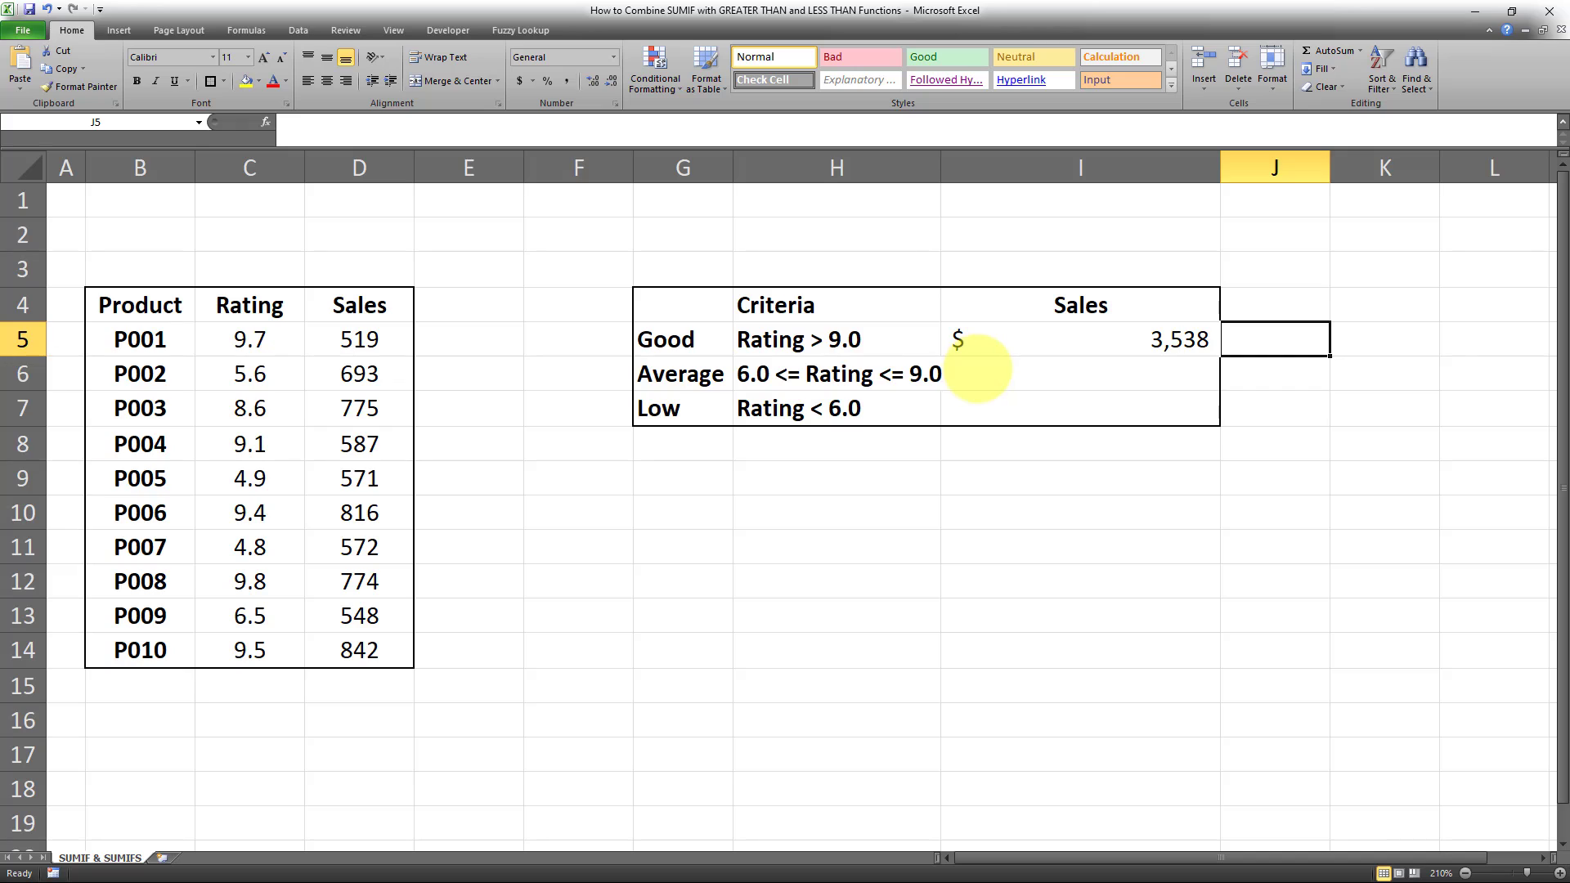
pyautogui.click(1029, 372)
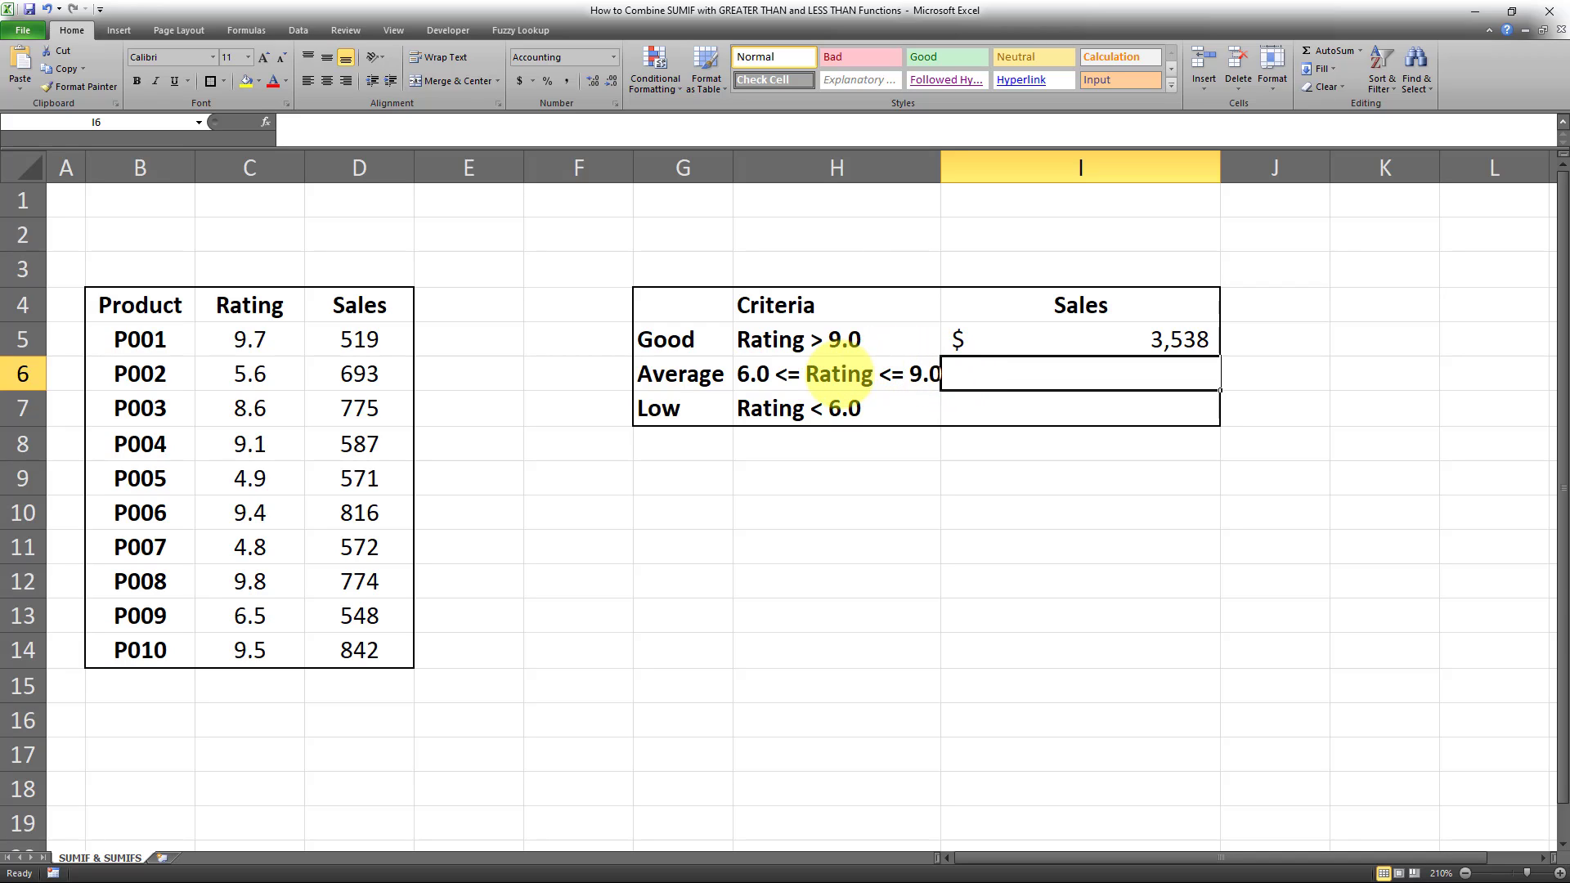
# - Begin =SUMIFS( in the Average Sales cell with sales D5:D14 as the sum range
pyautogui.write('=')
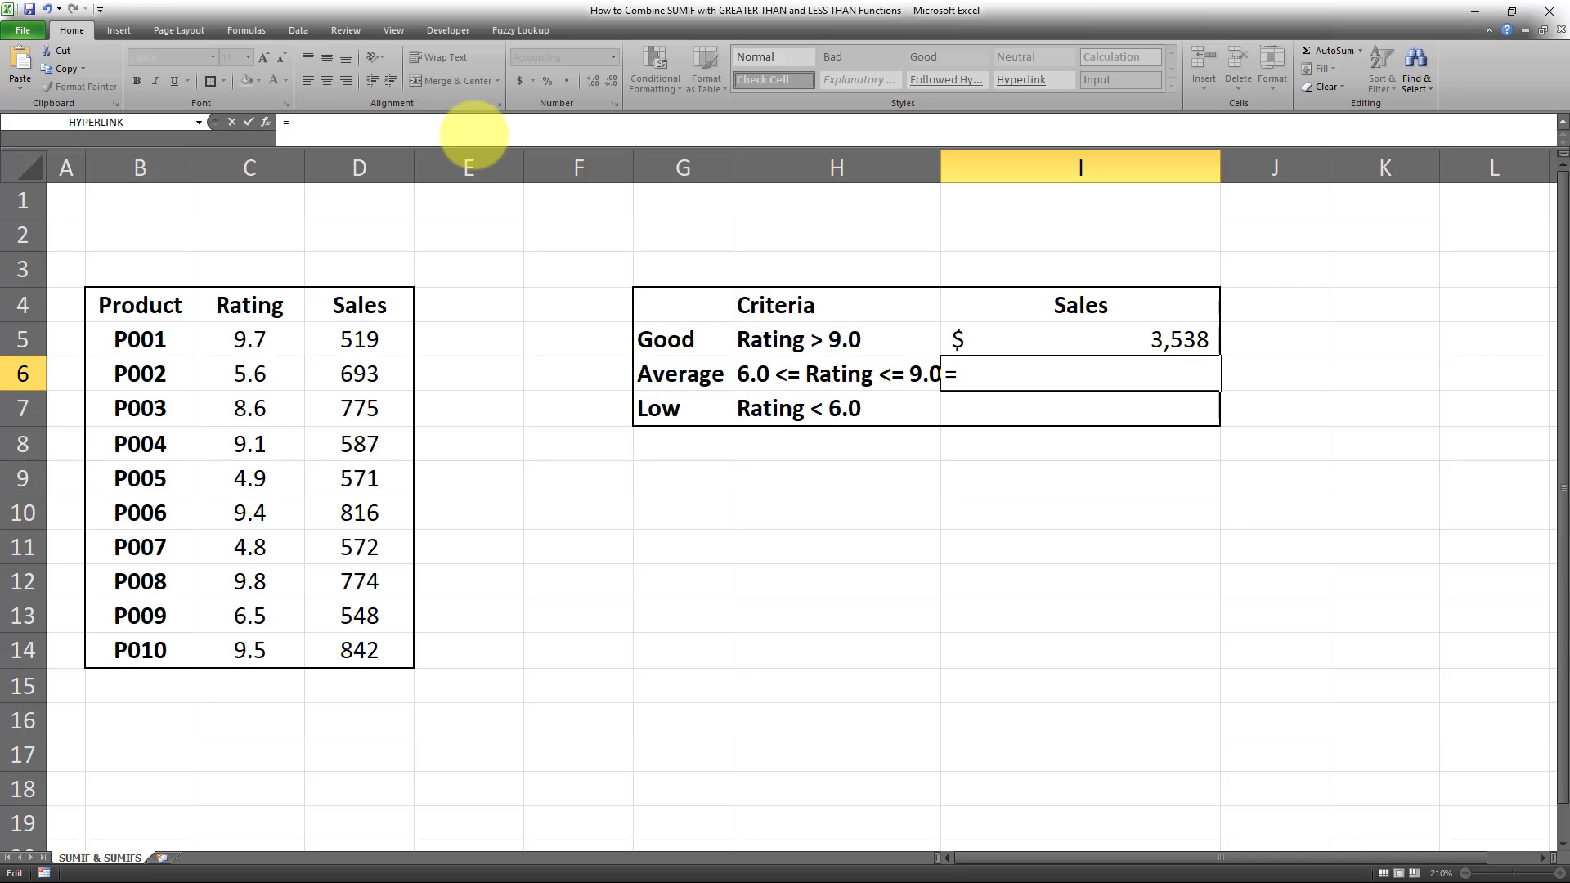
pyautogui.write('SUM')
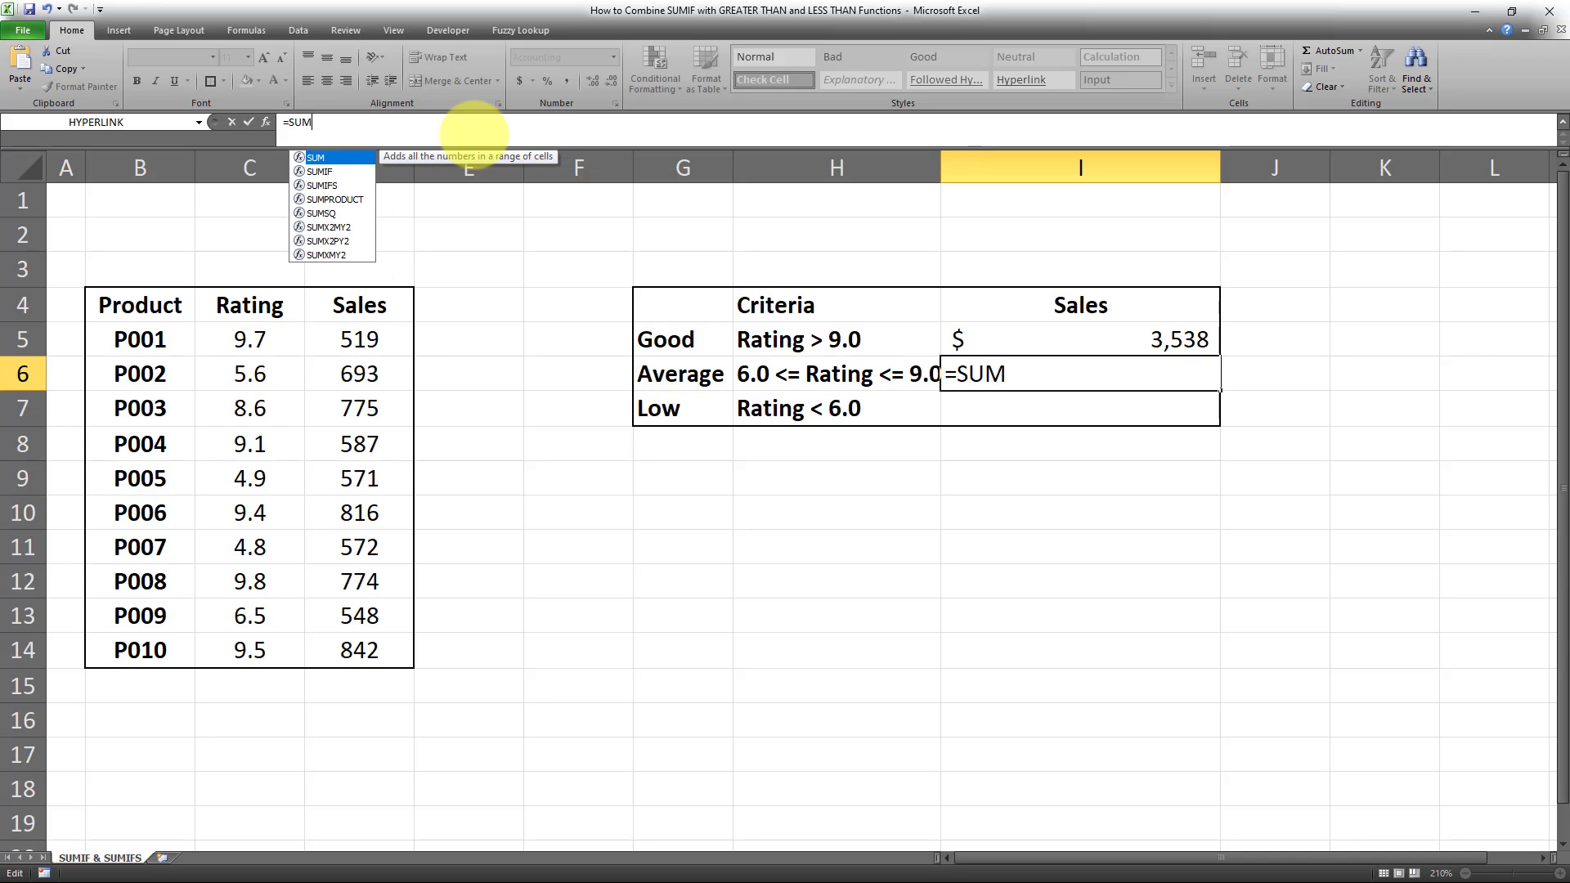
pyautogui.write('IFS')
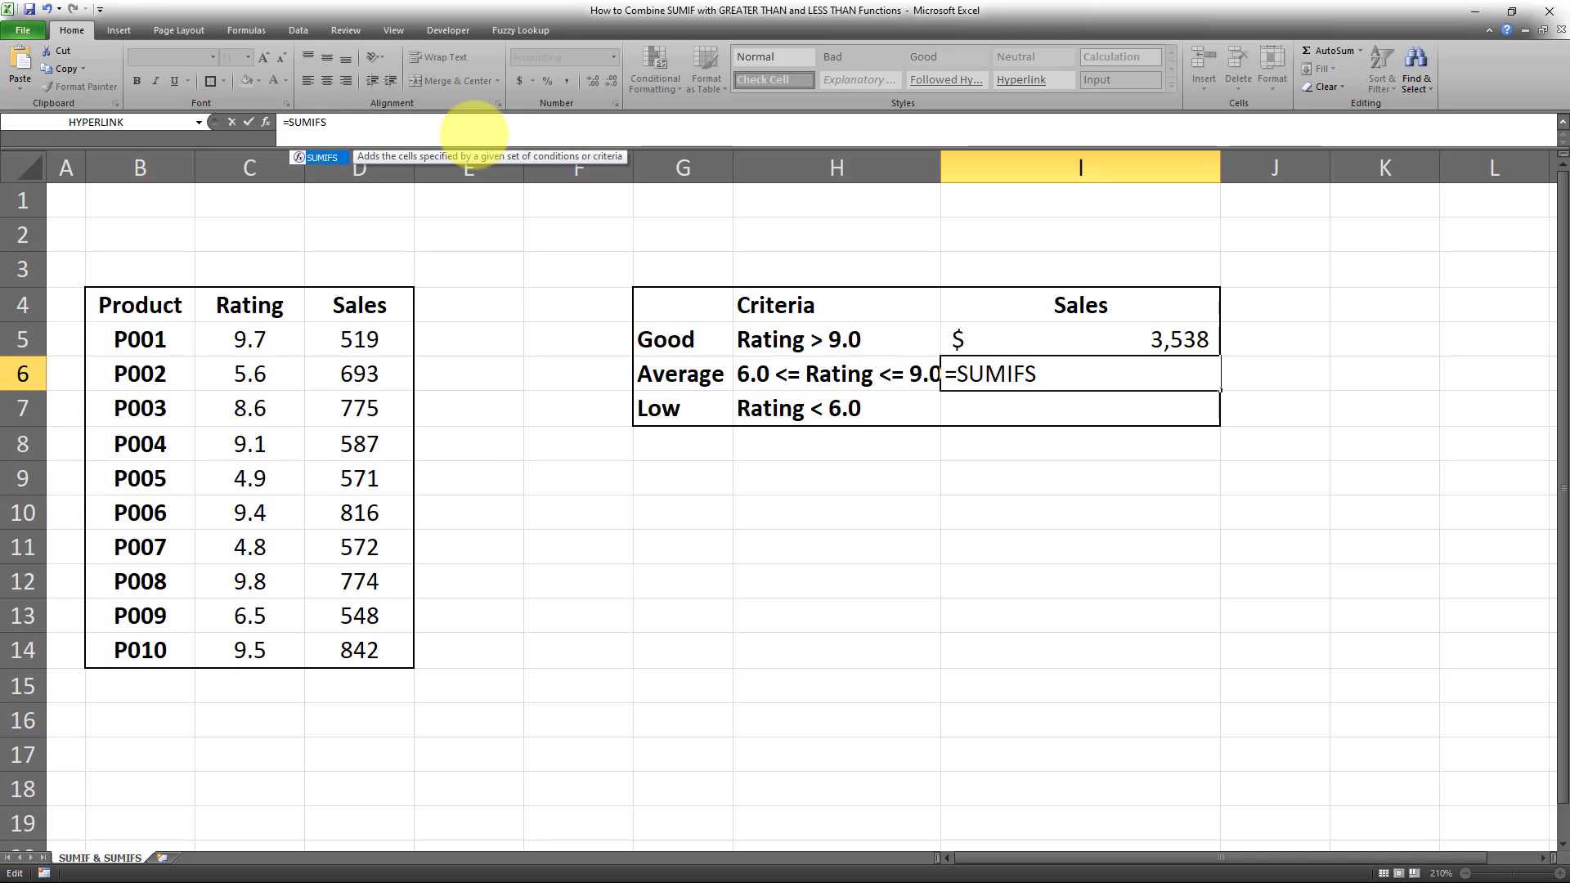
pyautogui.write('(')
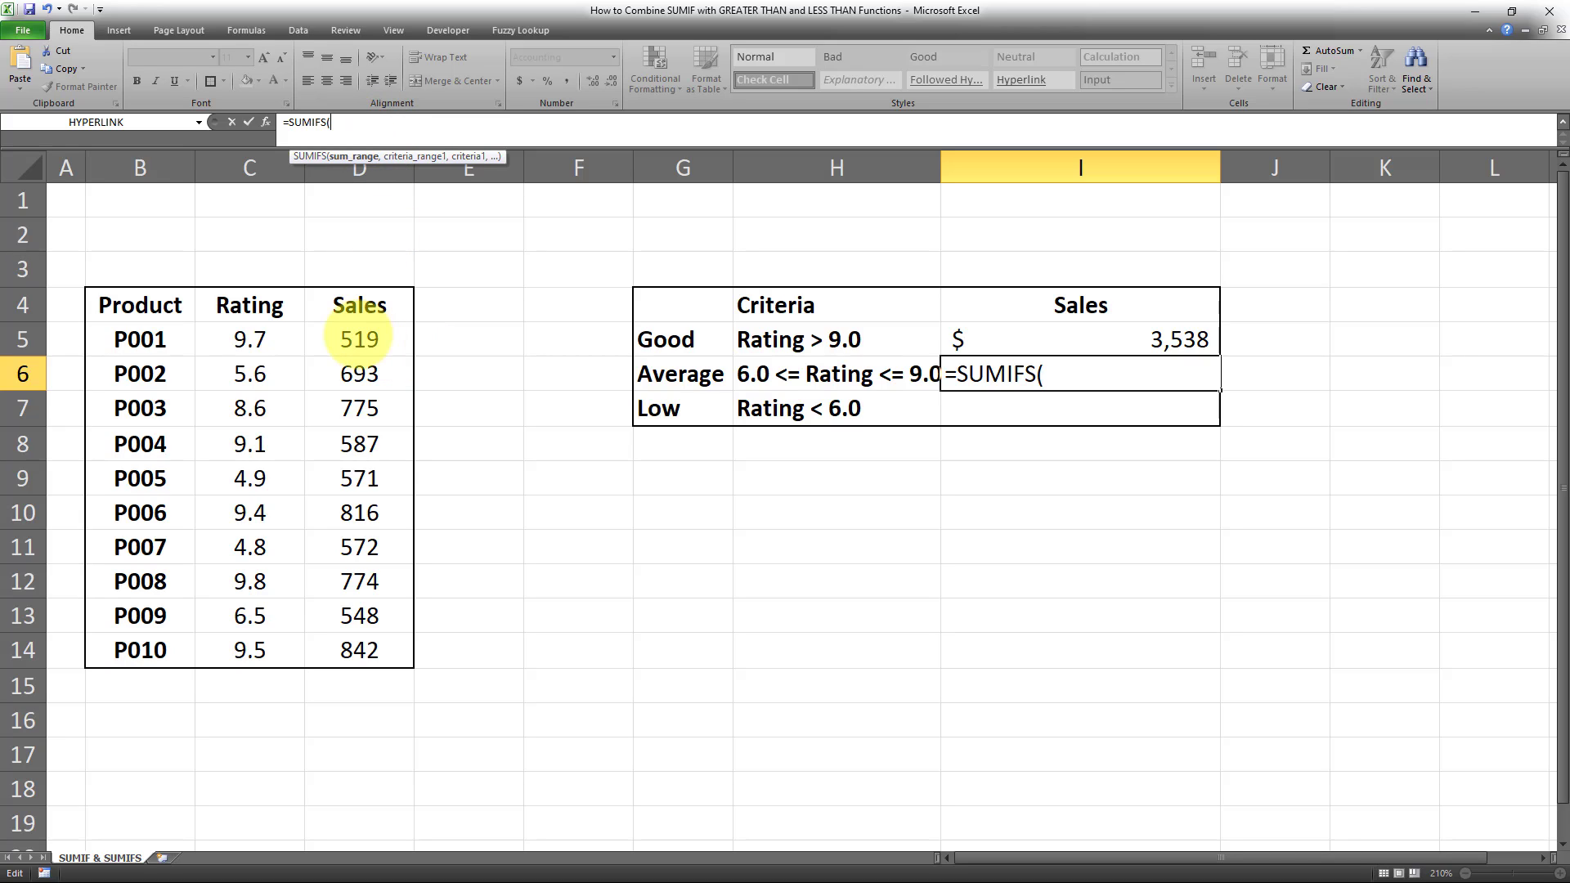
pyautogui.moveTo(360, 339); pyautogui.dragTo(352, 650)
pyautogui.write(',')
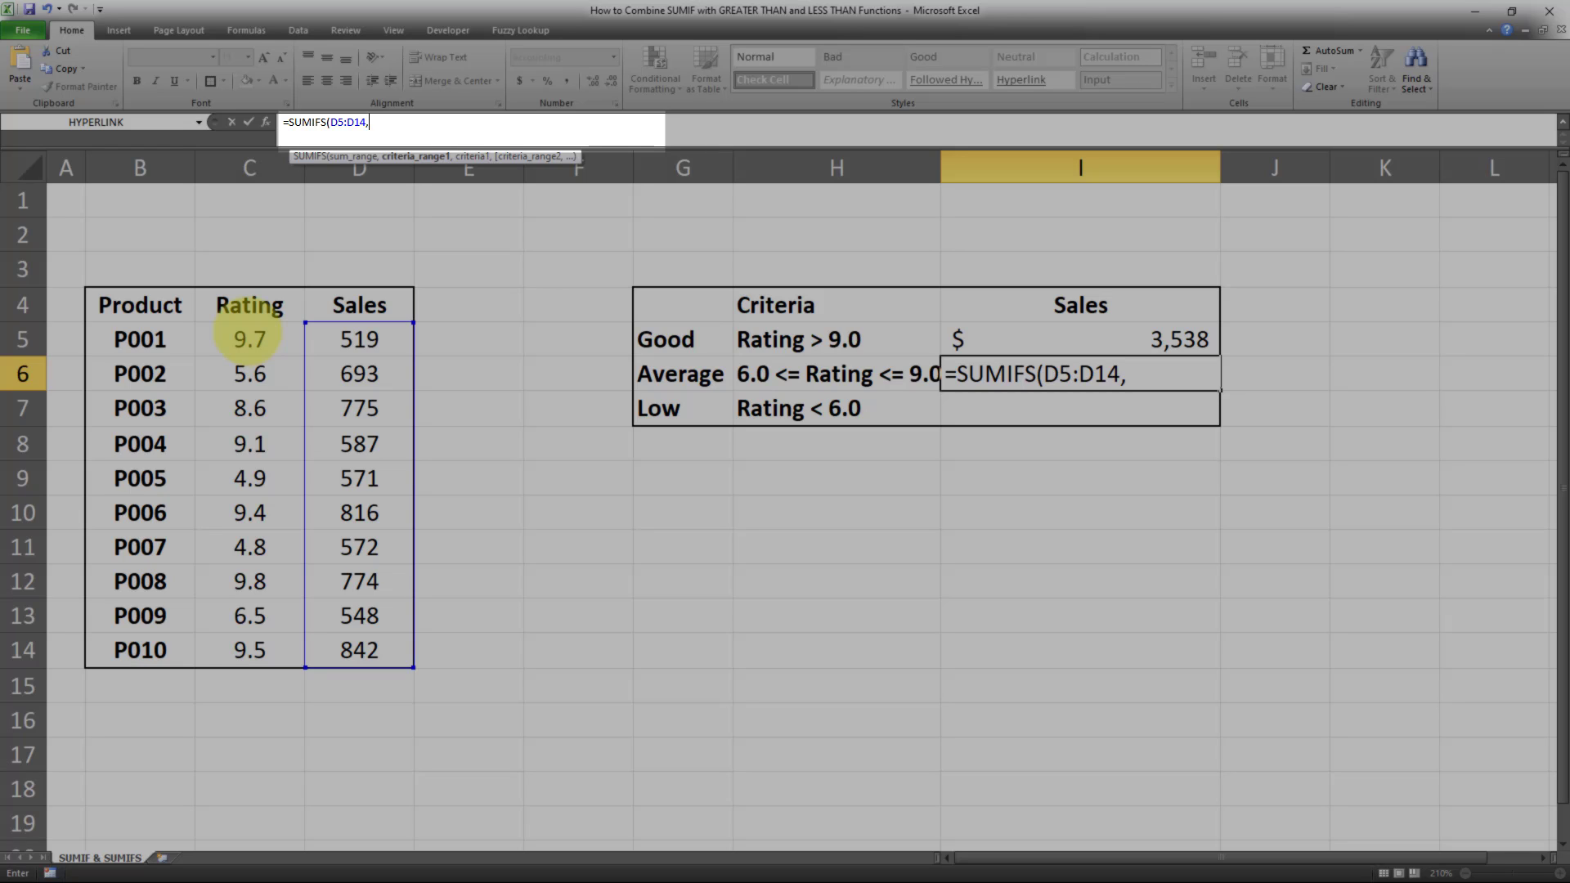
# - Complete I6 as =SUMIFS(D5:D14,C5:C14,">=6.0",C5:C14,"<=9.0"), returning $1,323 for Average
pyautogui.moveTo(249, 335); pyautogui.dragTo(224, 634)
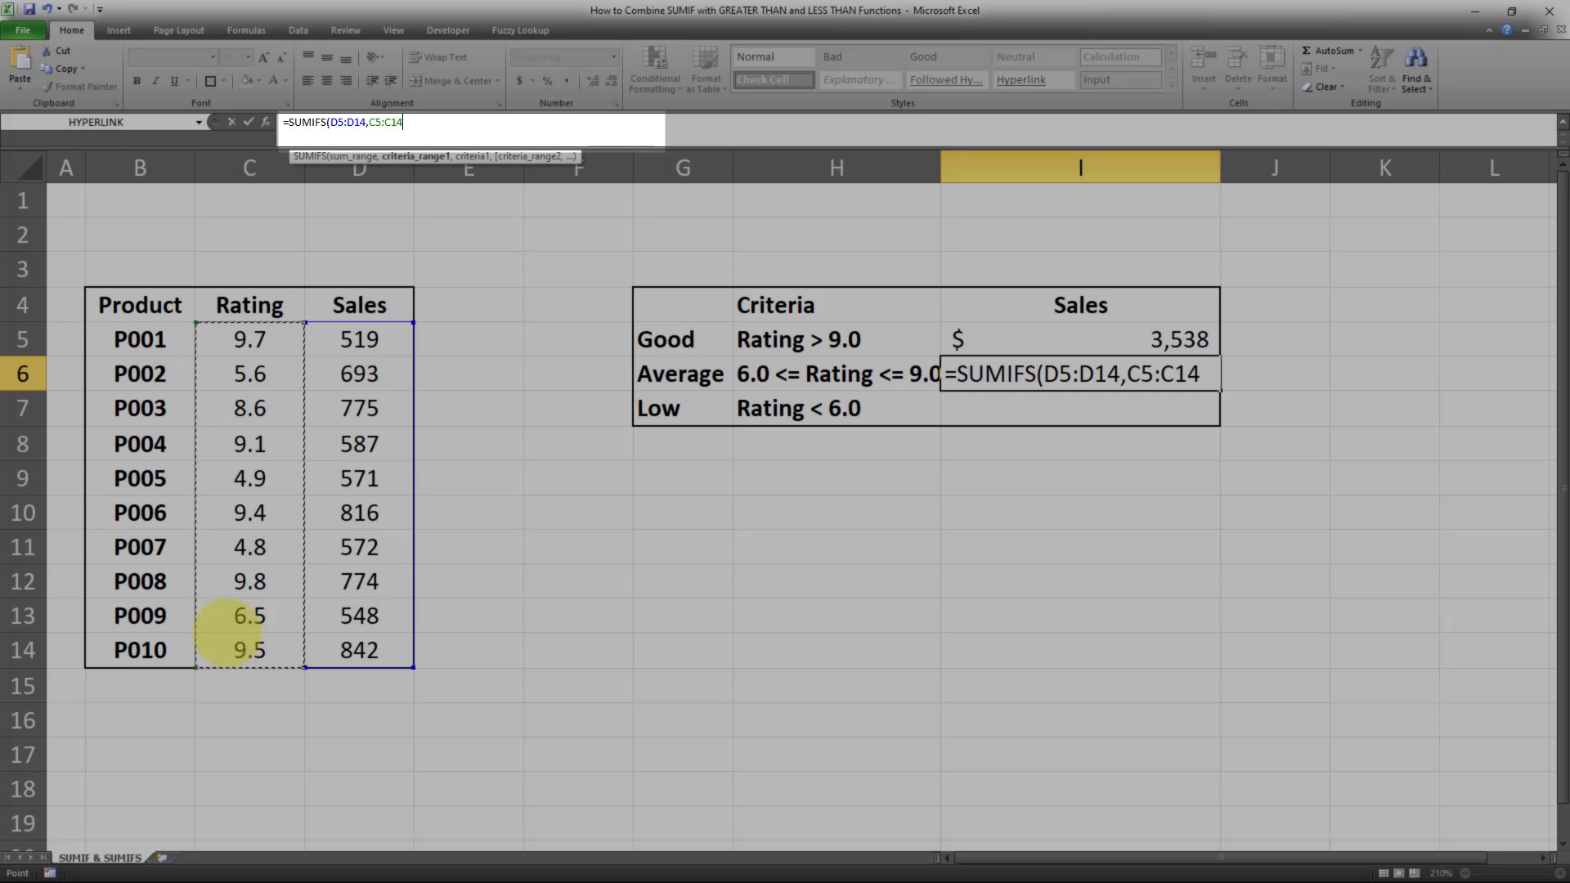
pyautogui.write(',"')
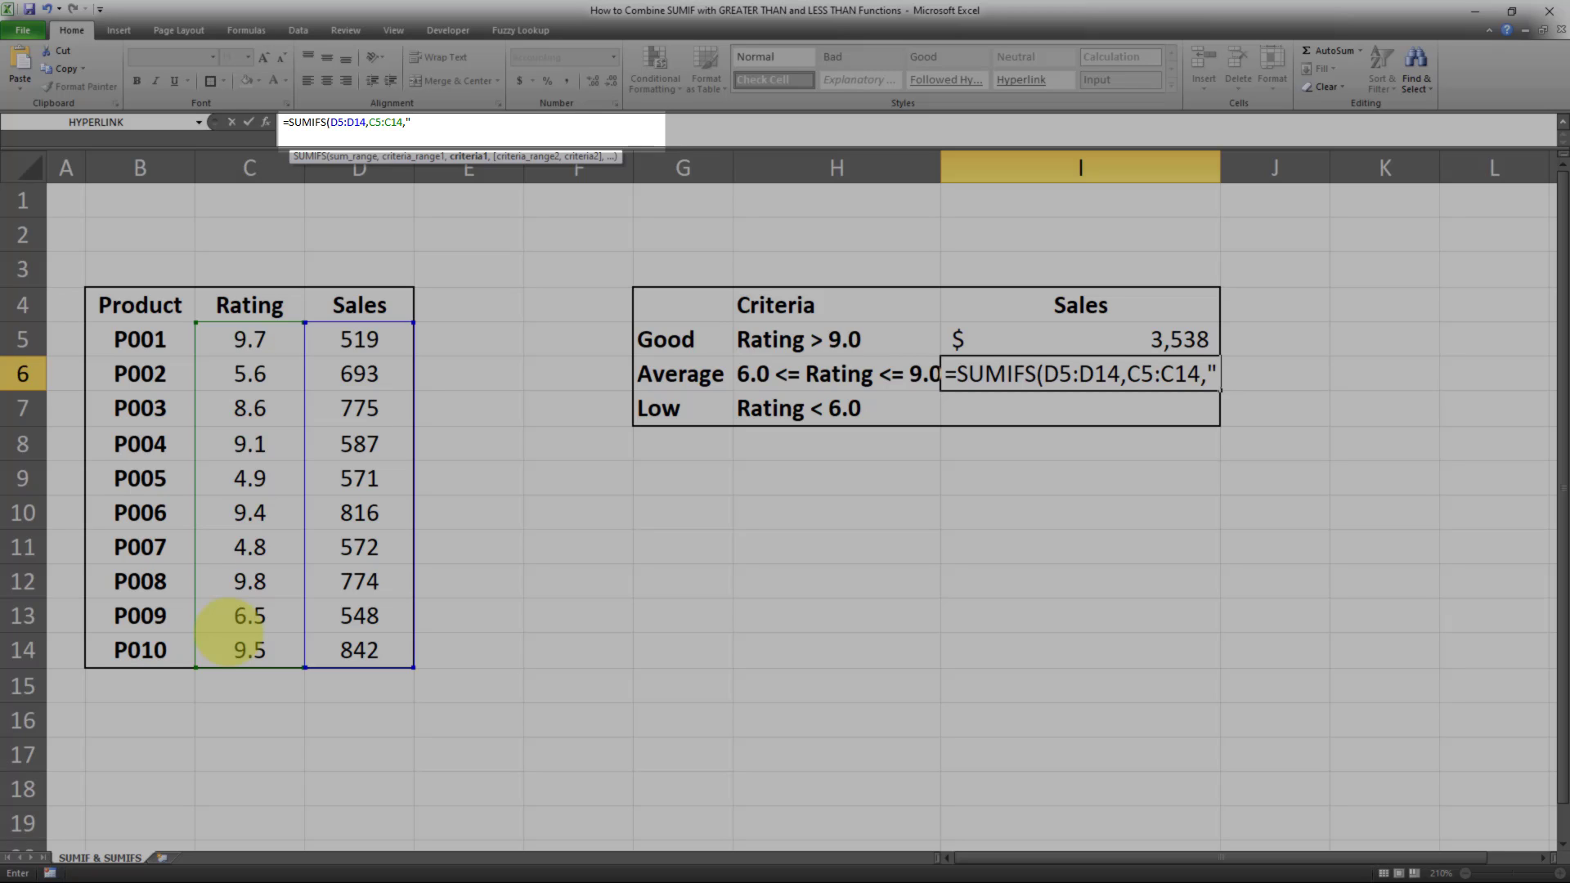
pyautogui.write('>=')
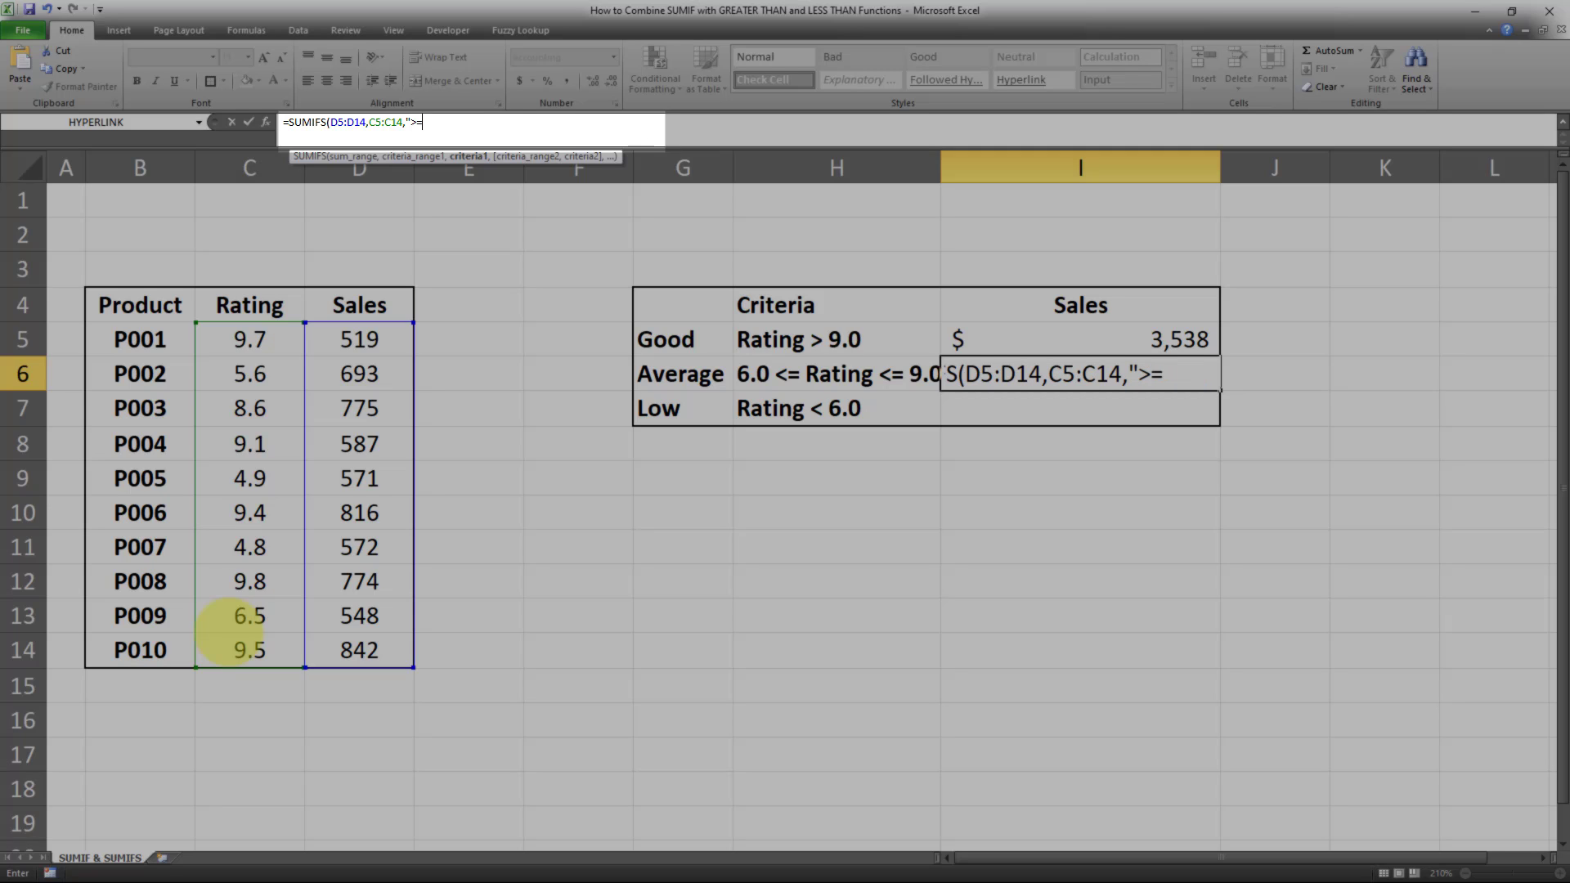
pyautogui.write('6.0",')
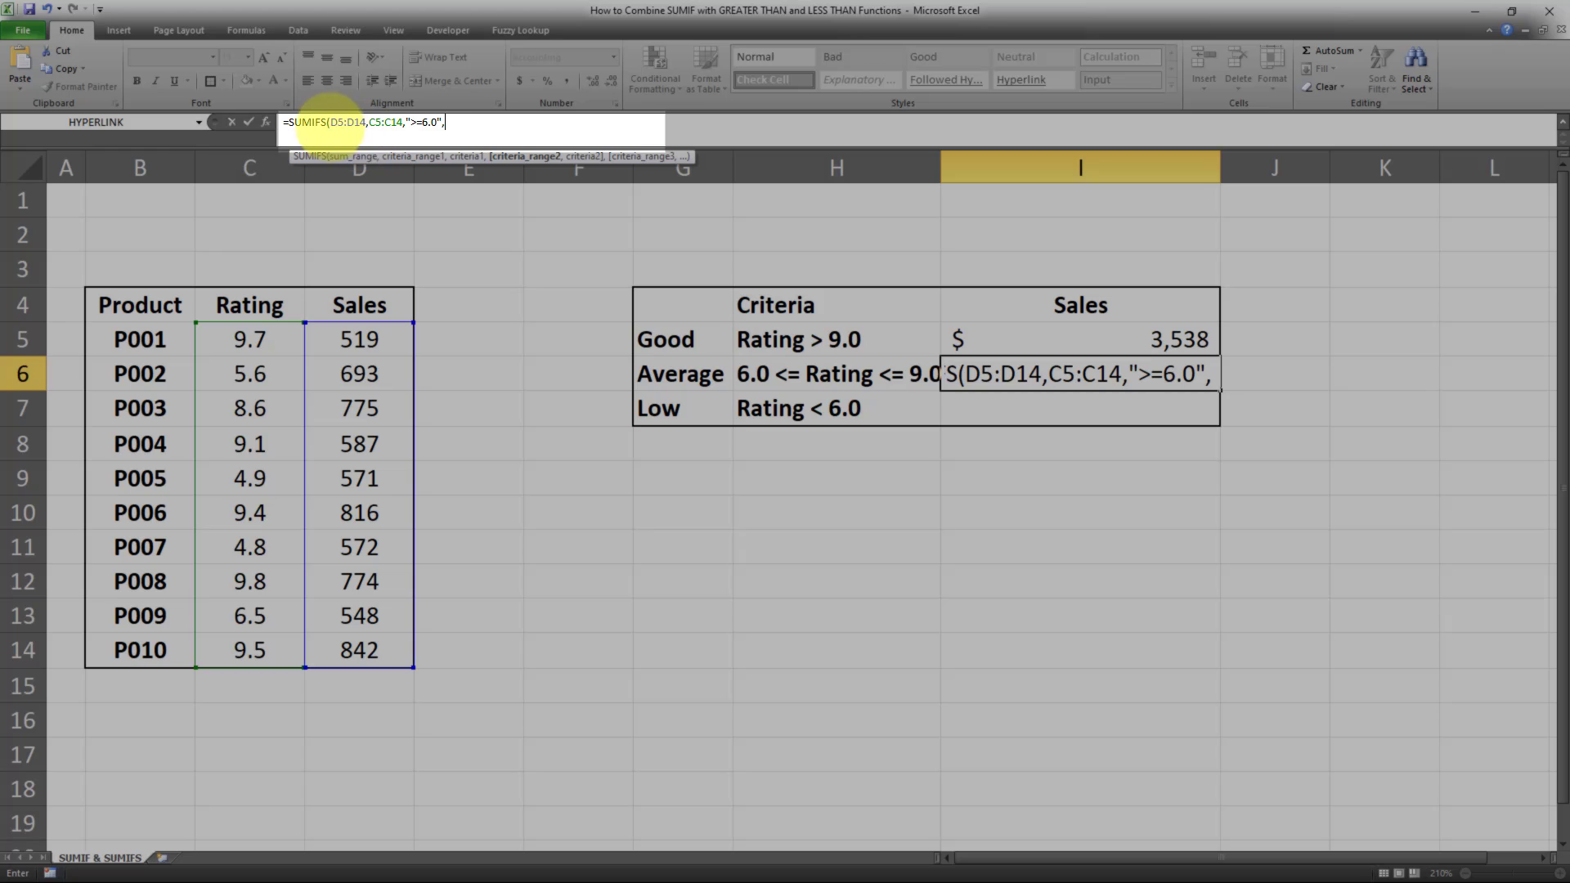
pyautogui.moveTo(249, 338); pyautogui.dragTo(260, 648)
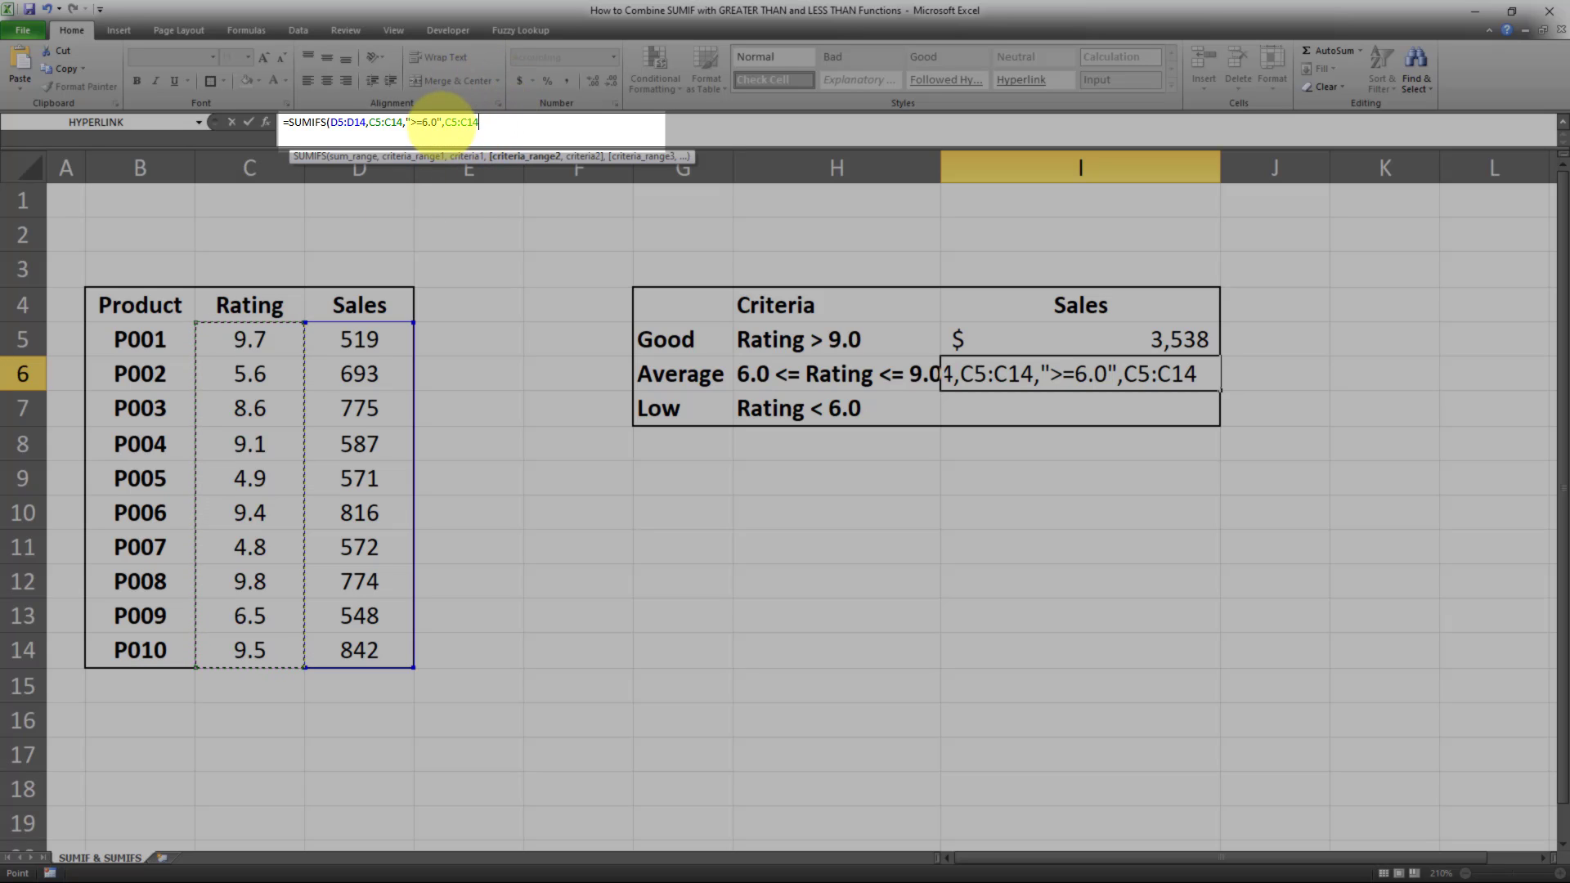
pyautogui.write(',')
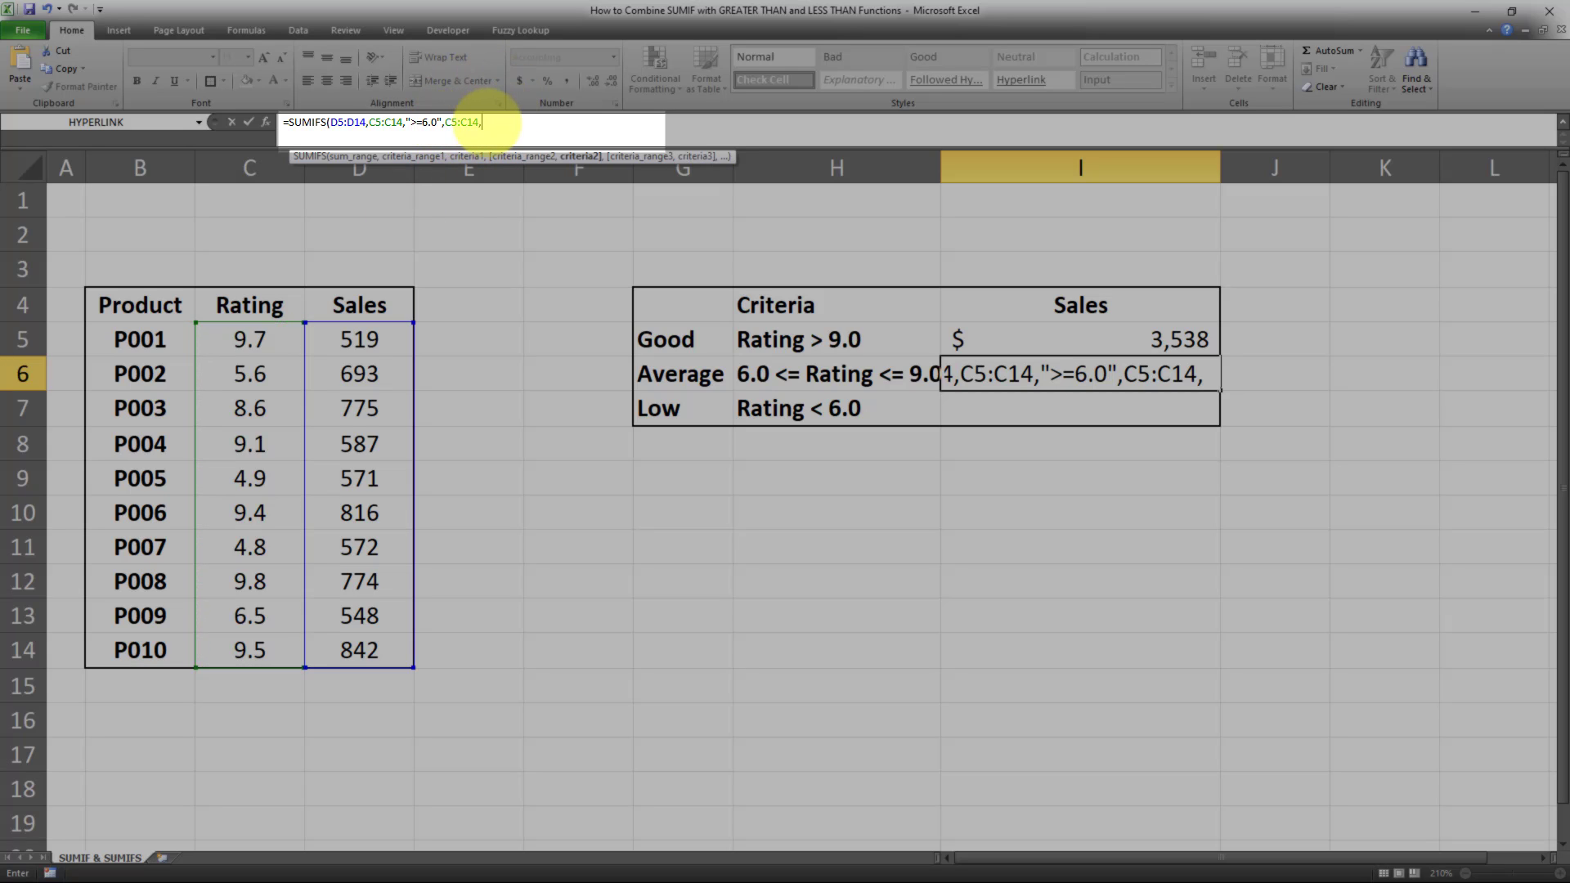
pyautogui.write('"<=9')
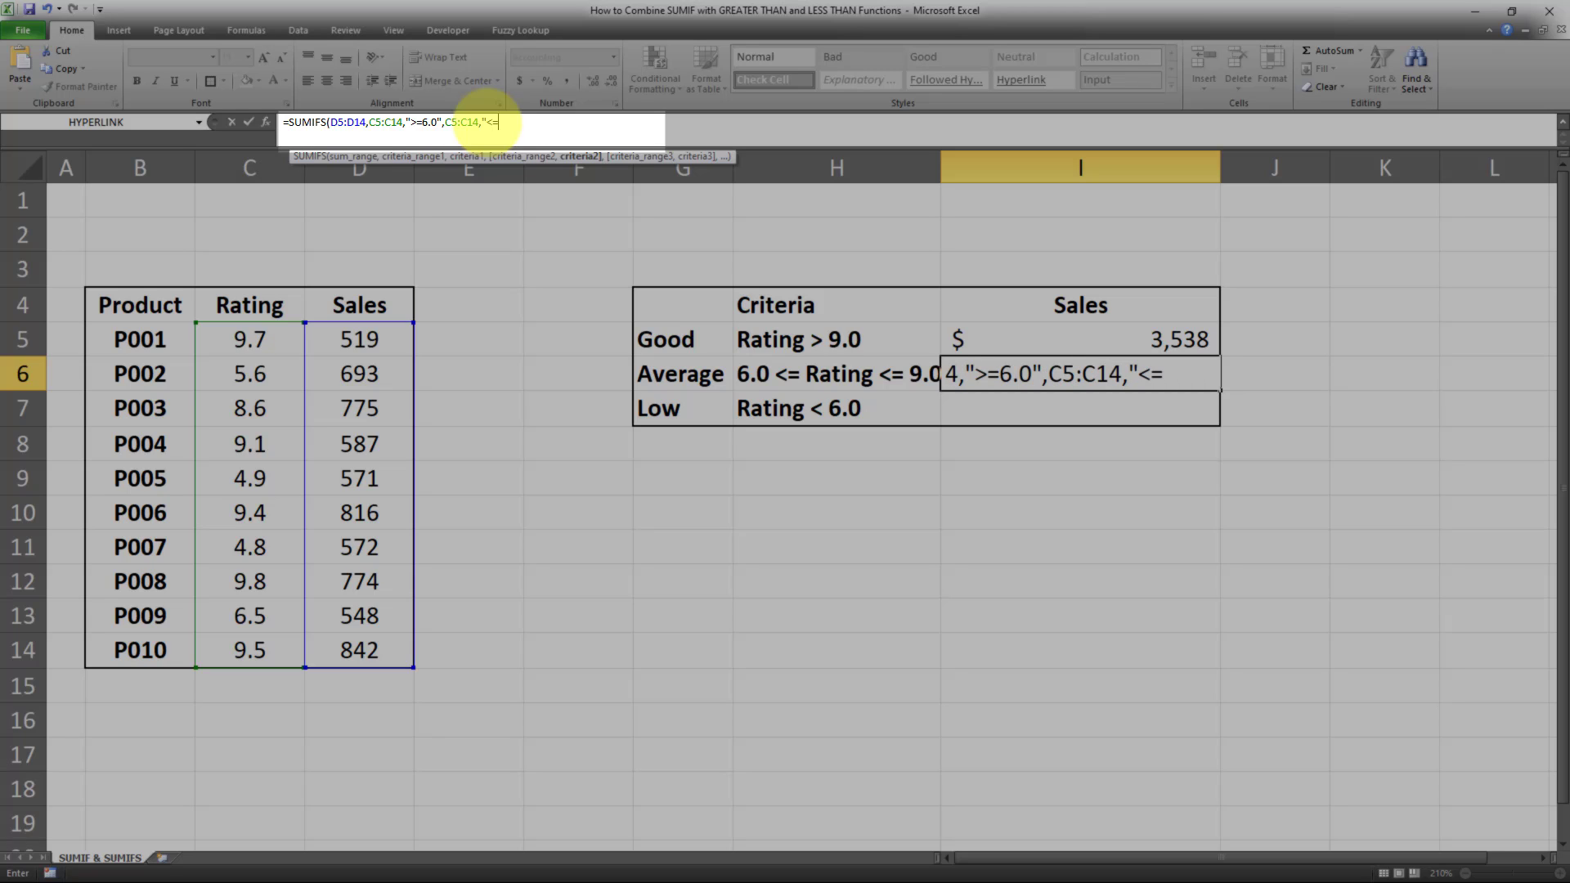
pyautogui.write('.0")')
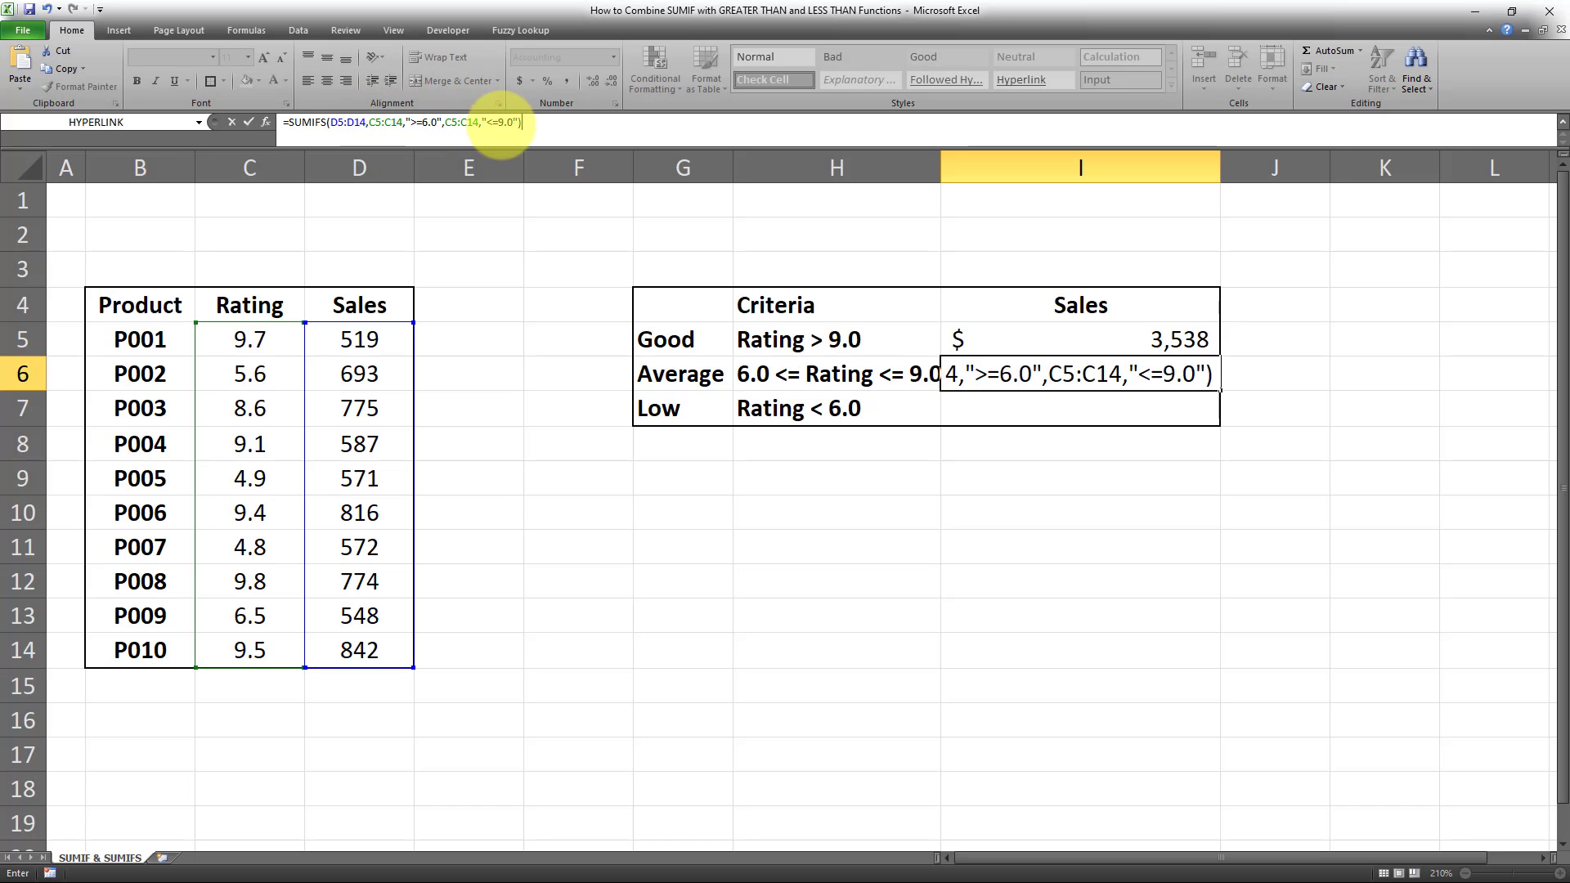
pyautogui.click(605, 131)
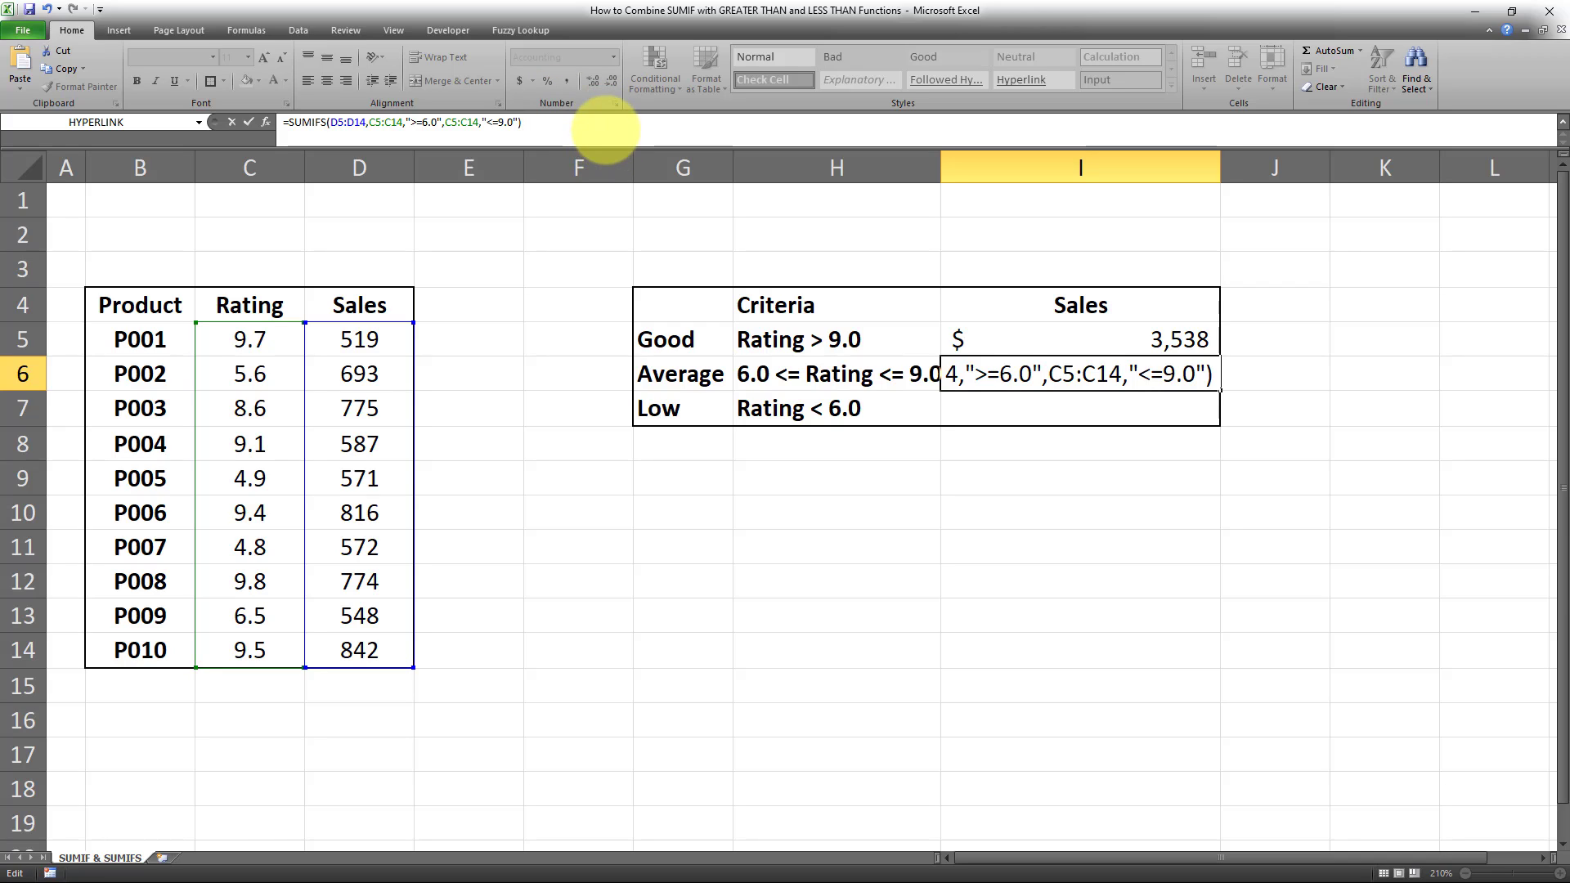
pyautogui.press('Tab')
pyautogui.click(1031, 376)
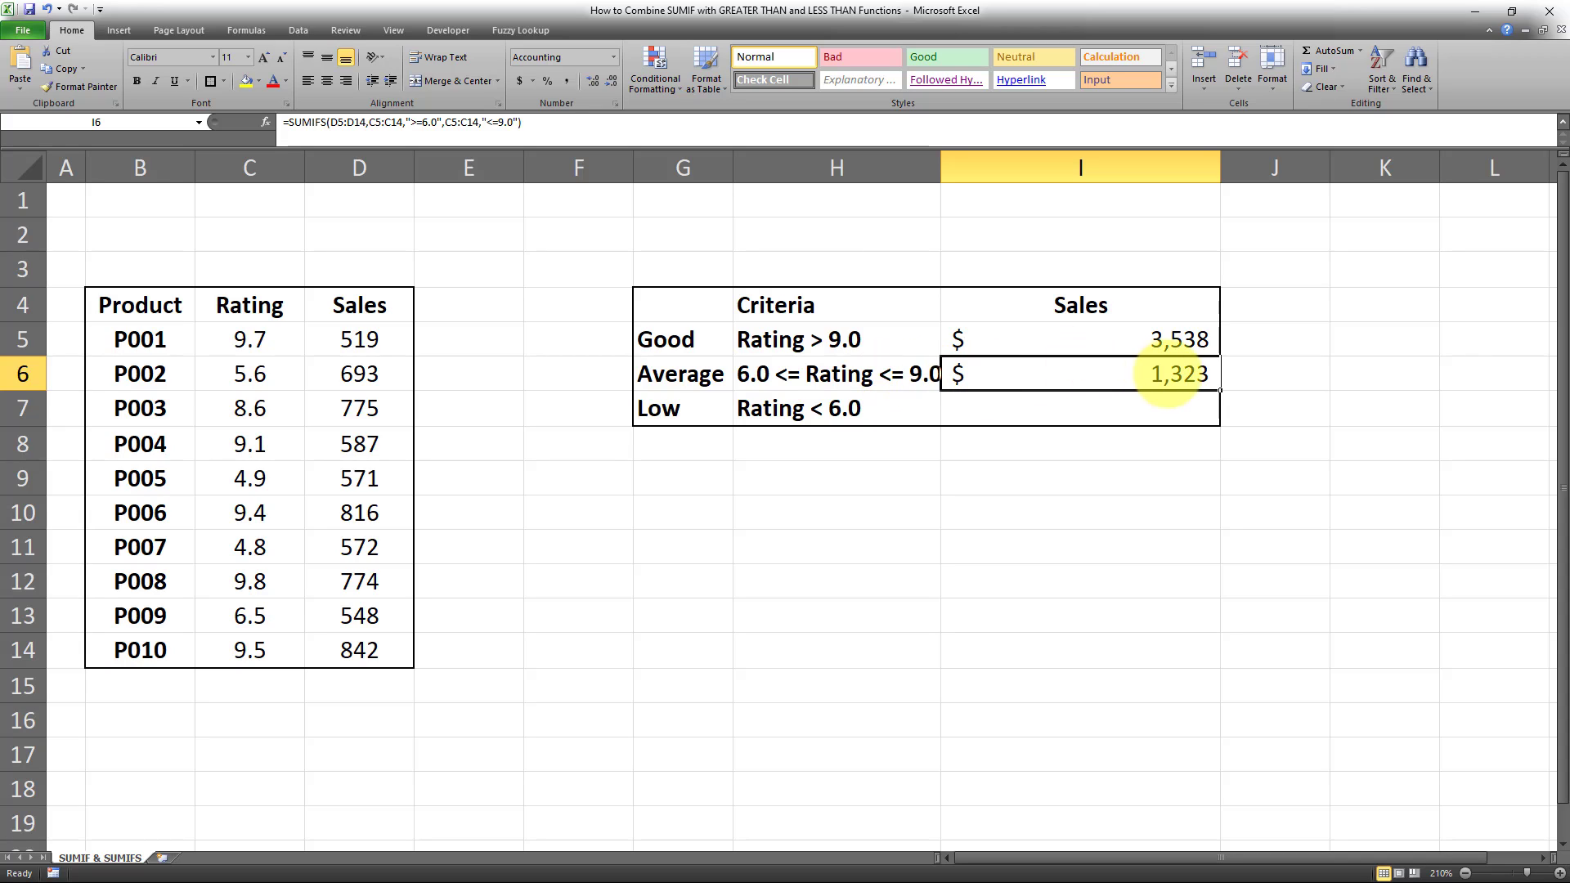
pyautogui.click(1071, 399)
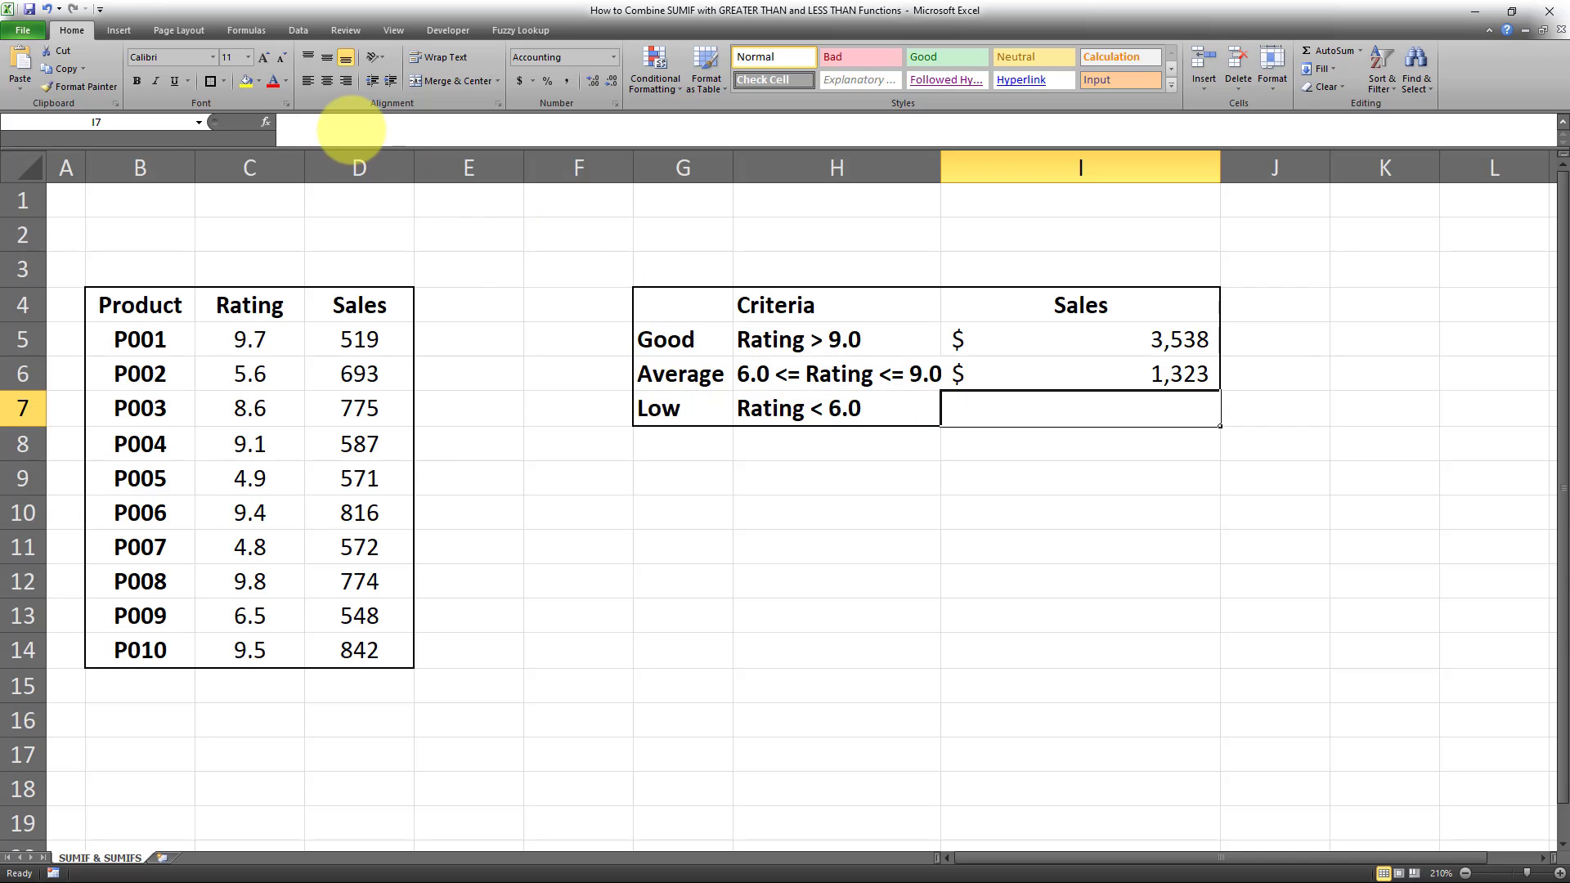
# - Enter =SUMIF(C5:C14,"<6.0",D5:D14) in I7 for the Low row, returning $1,836
pyautogui.click(347, 127)
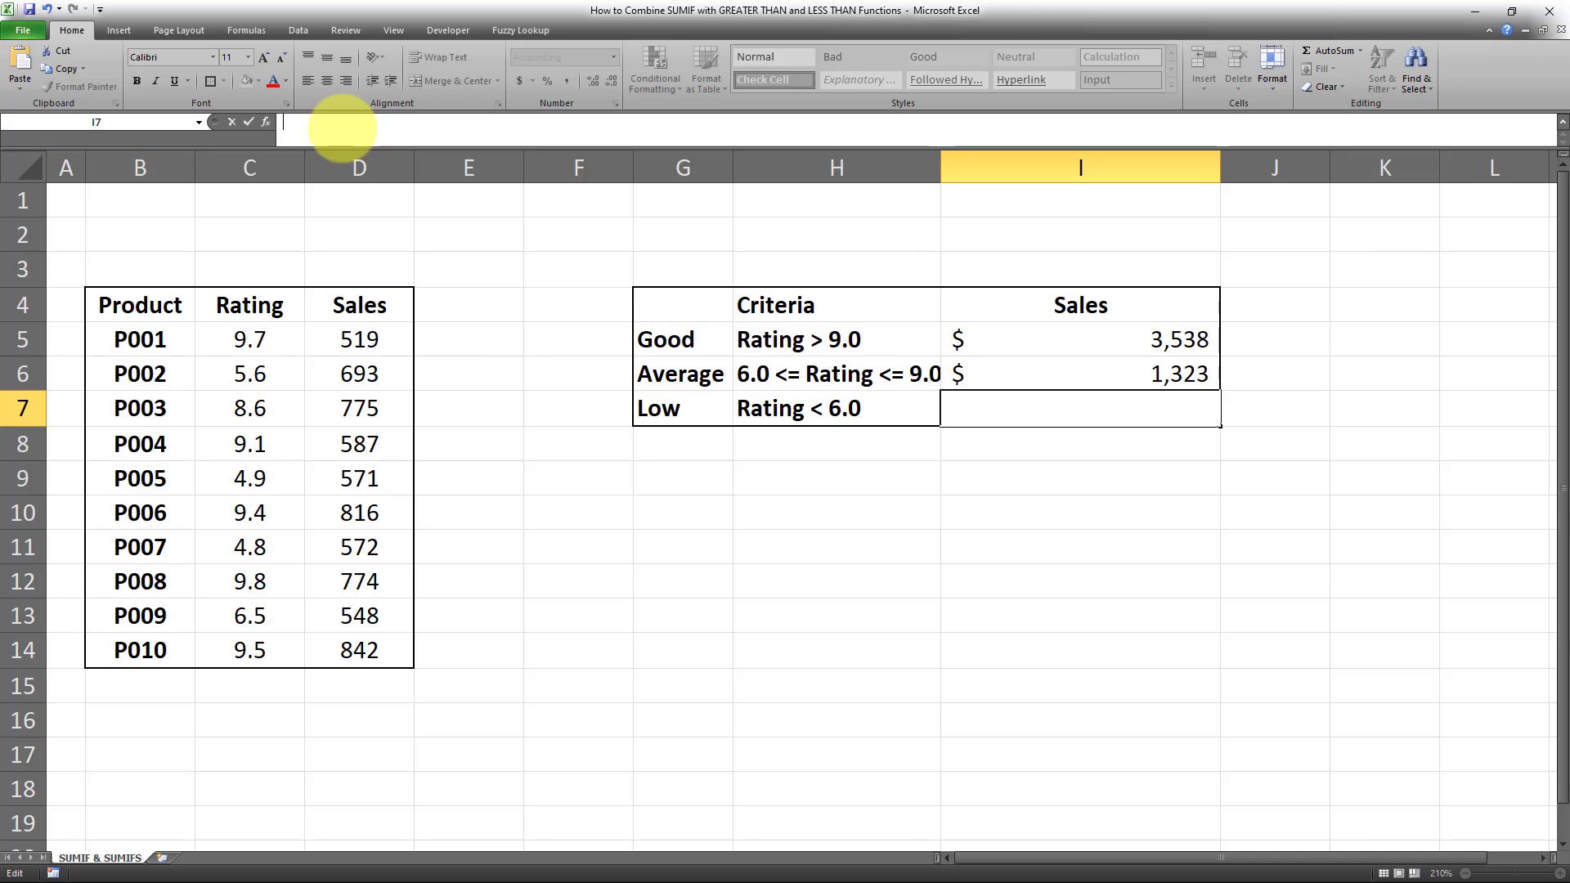
pyautogui.write('=SUMIF(')
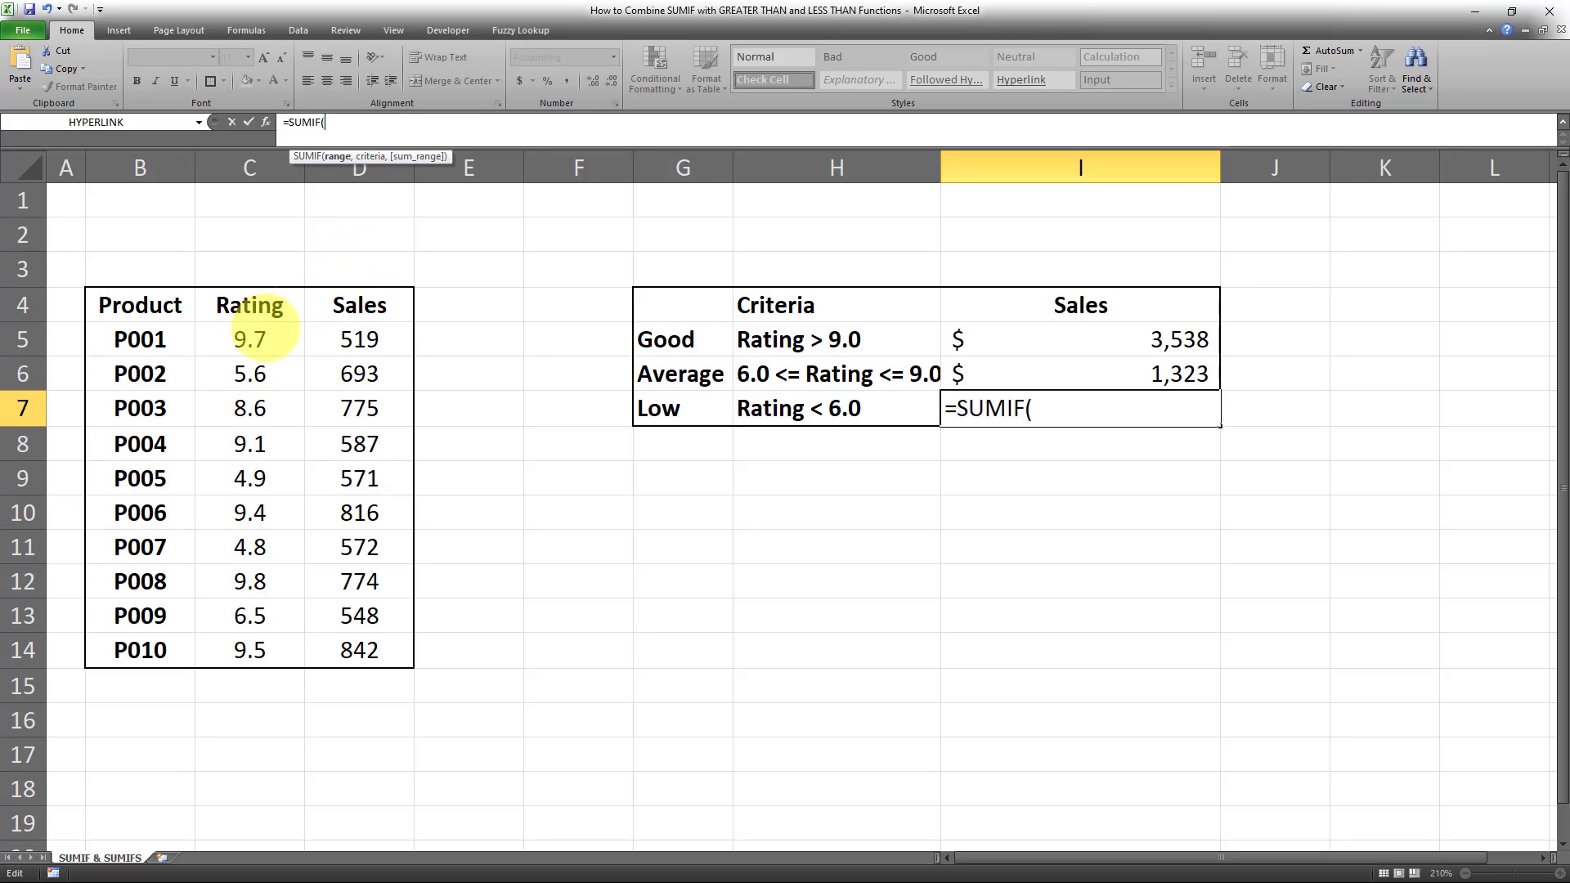
pyautogui.moveTo(260, 335); pyautogui.dragTo(250, 650)
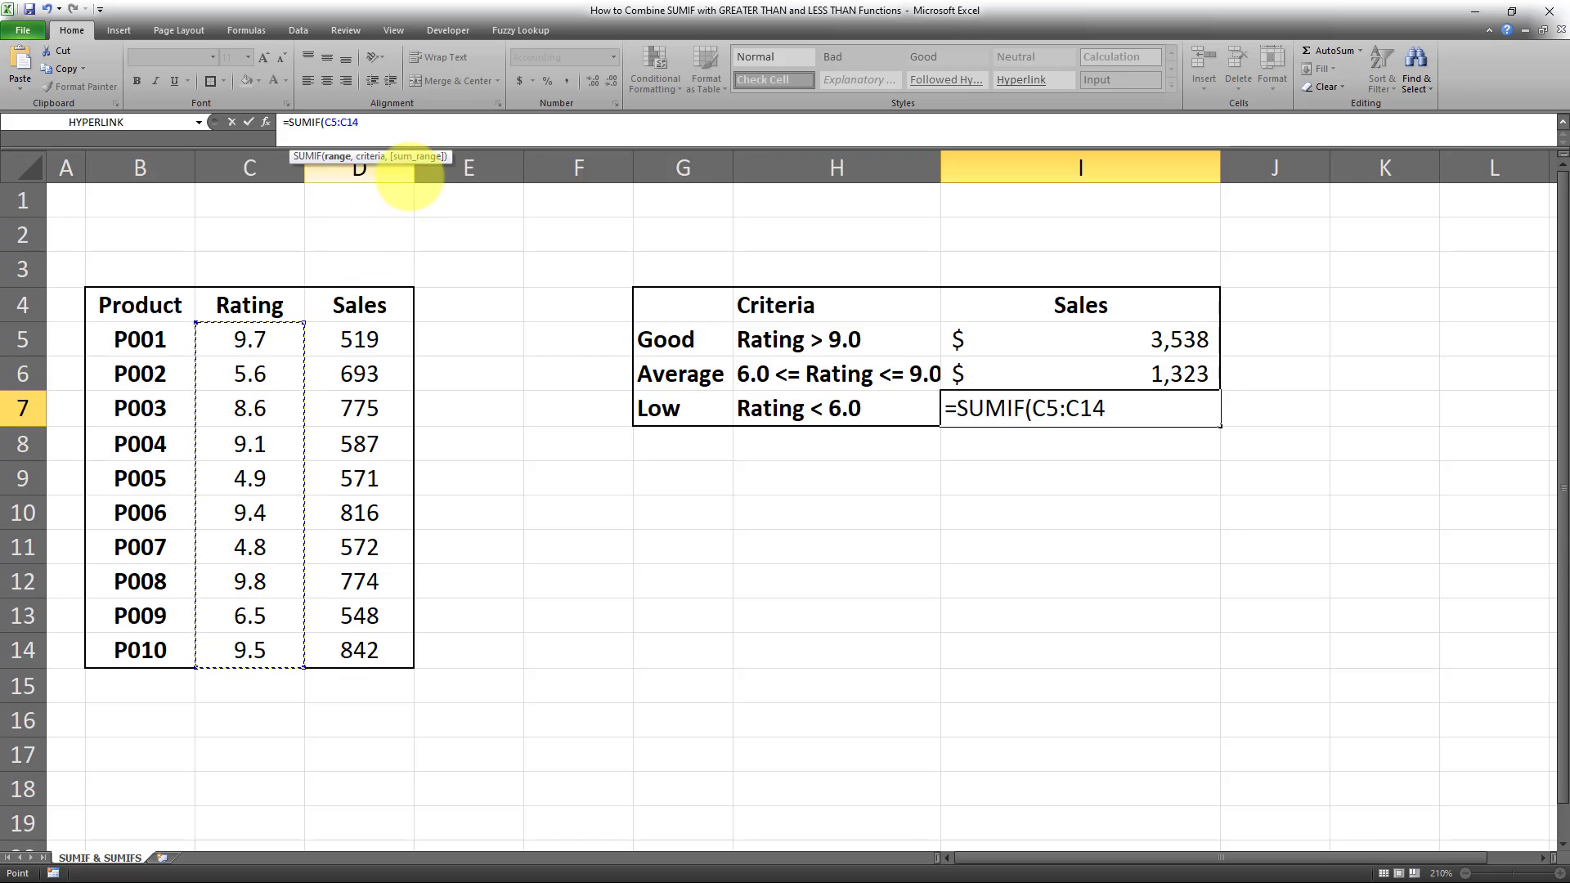
pyautogui.write(',')
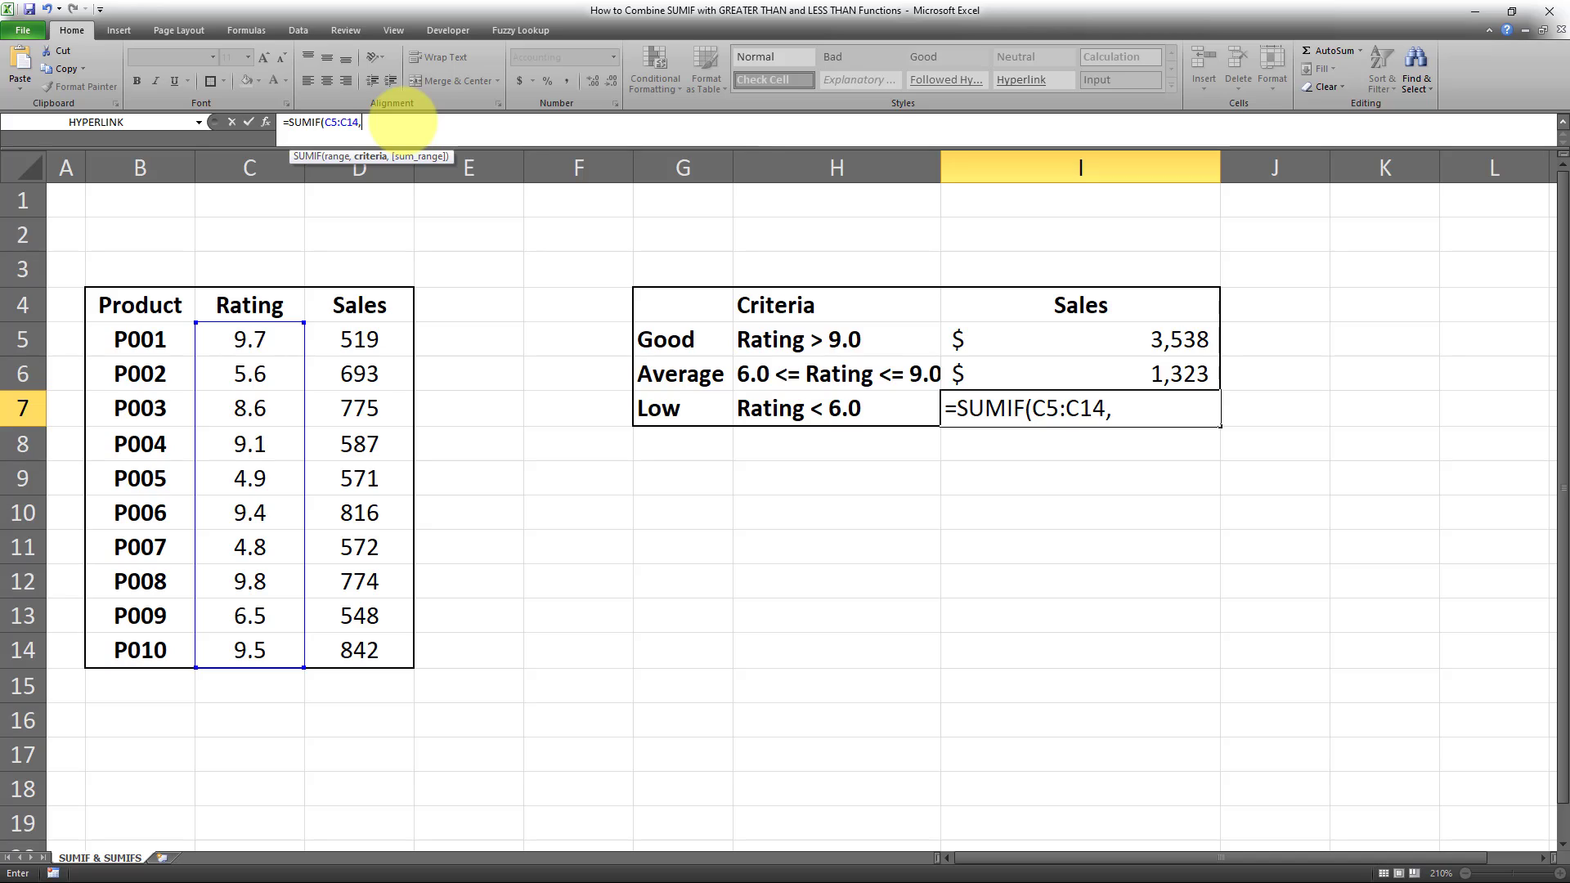
pyautogui.write('"<6.0",')
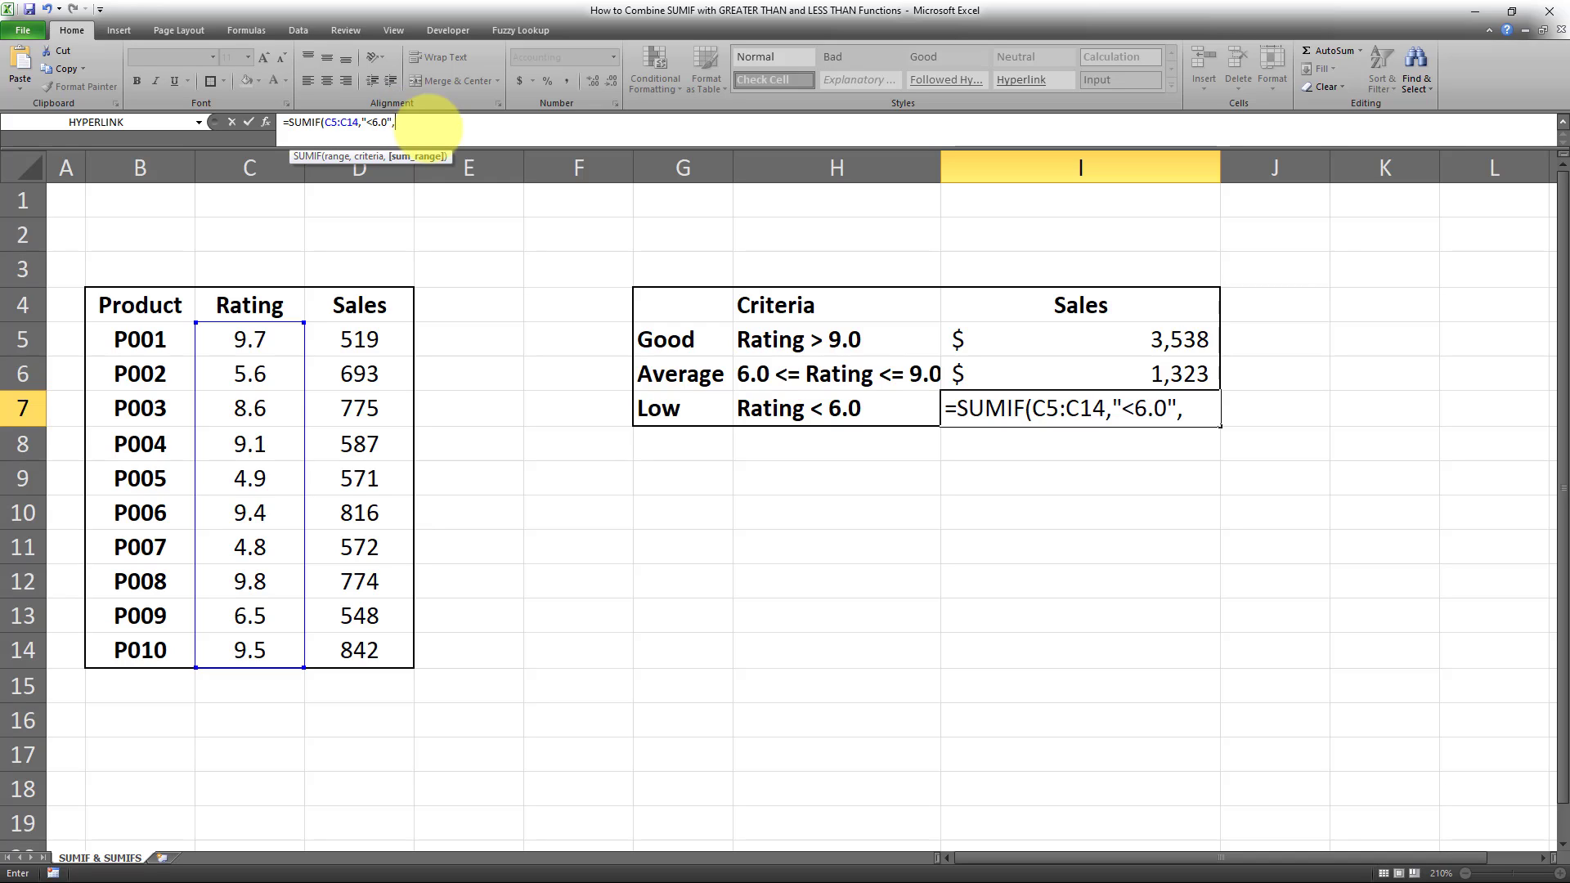
pyautogui.click(361, 336)
pyautogui.moveTo(360, 336); pyautogui.dragTo(360, 652)
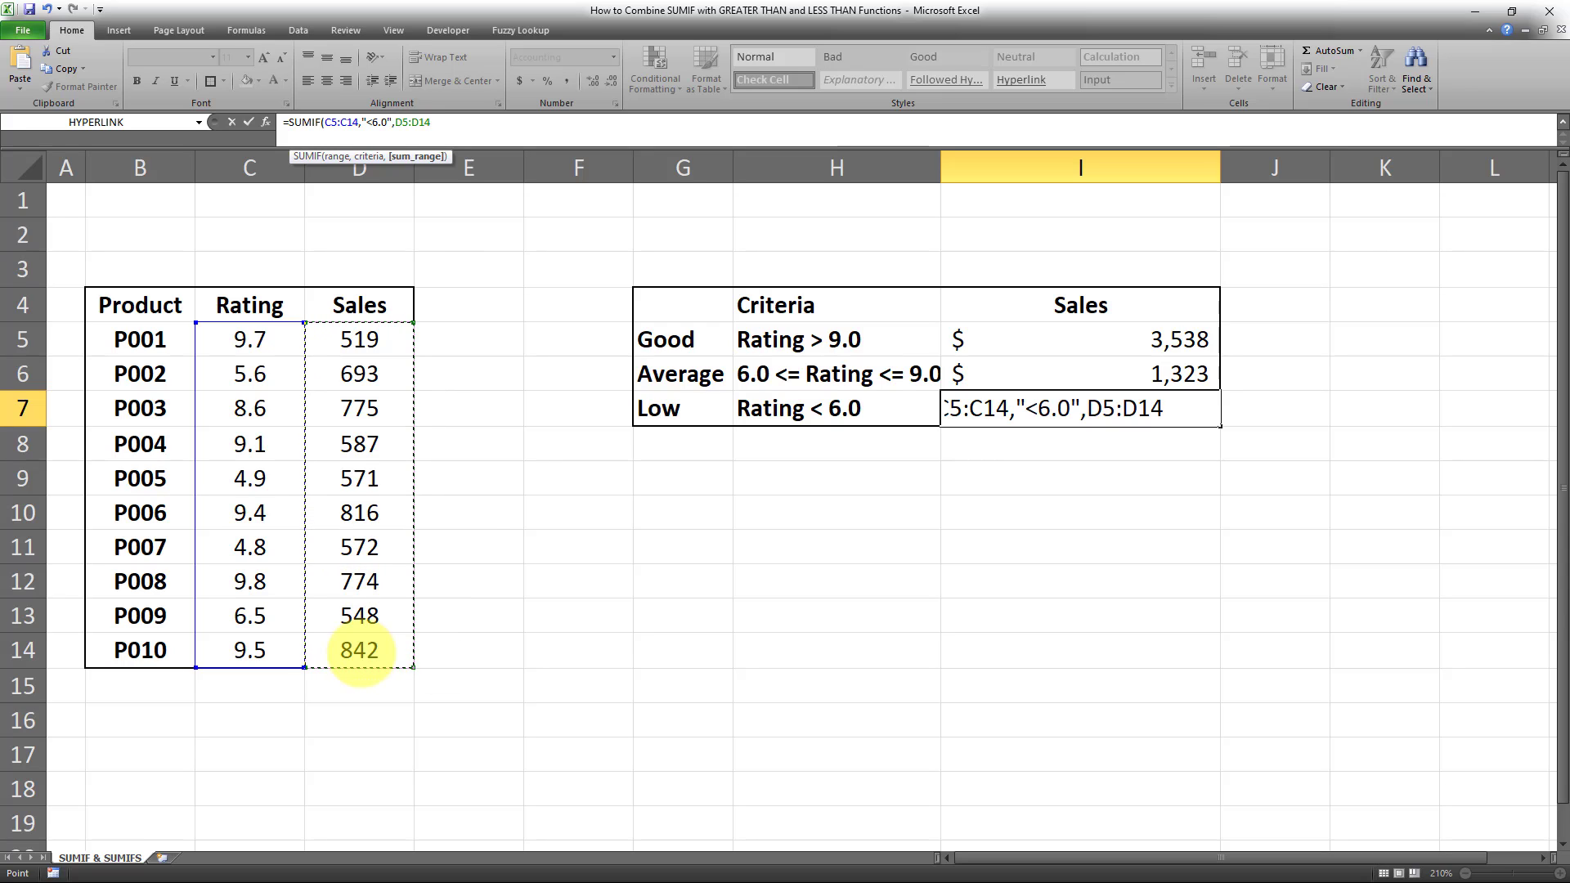
pyautogui.write(')')
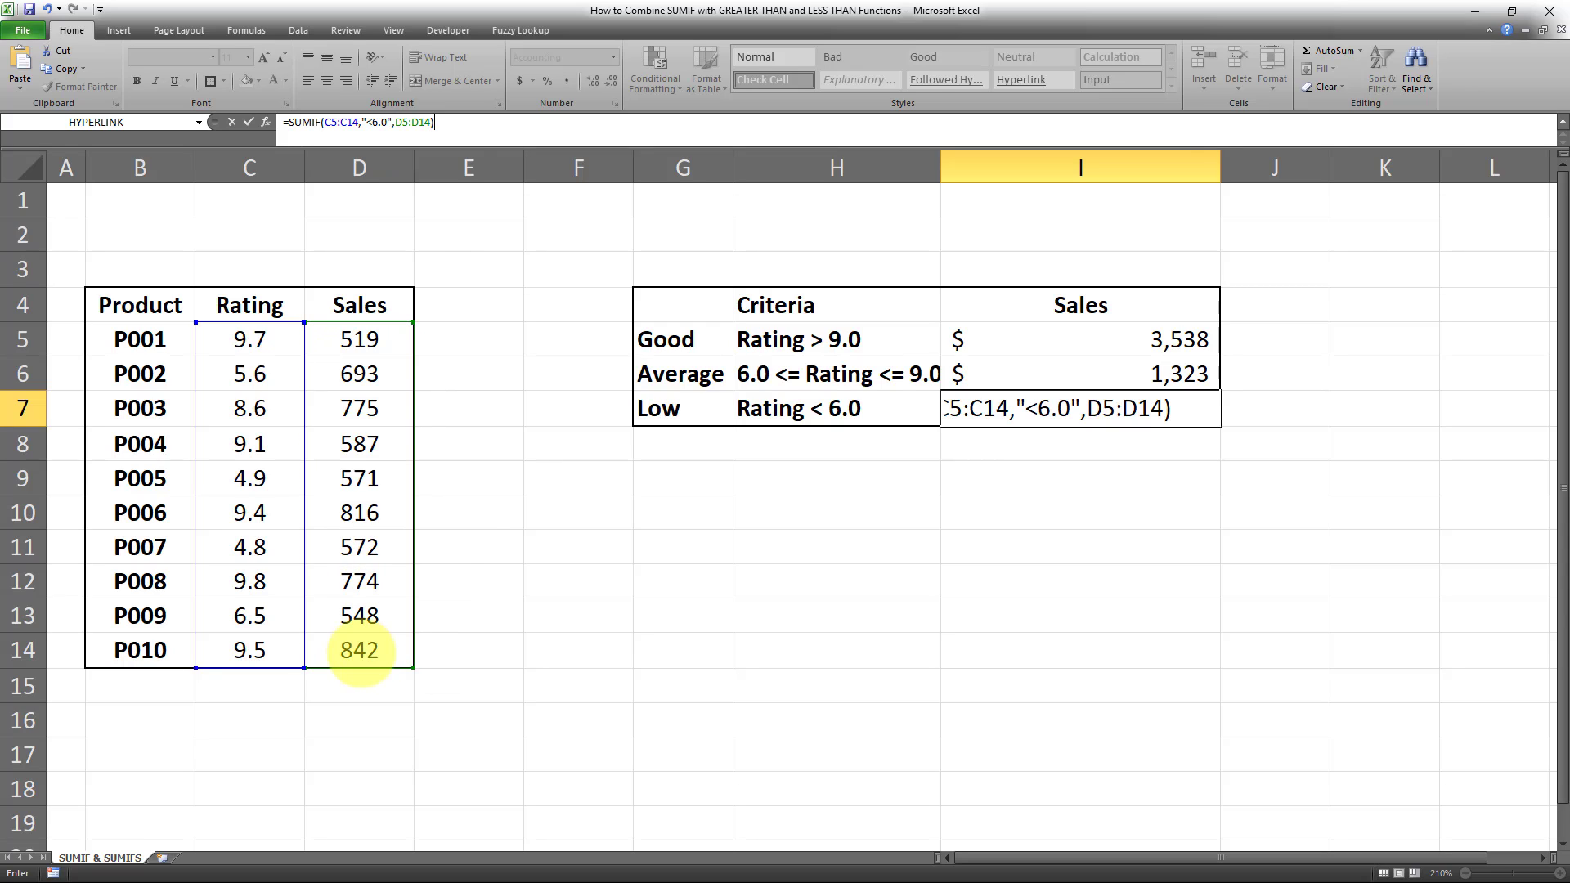
pyautogui.press('Tab')
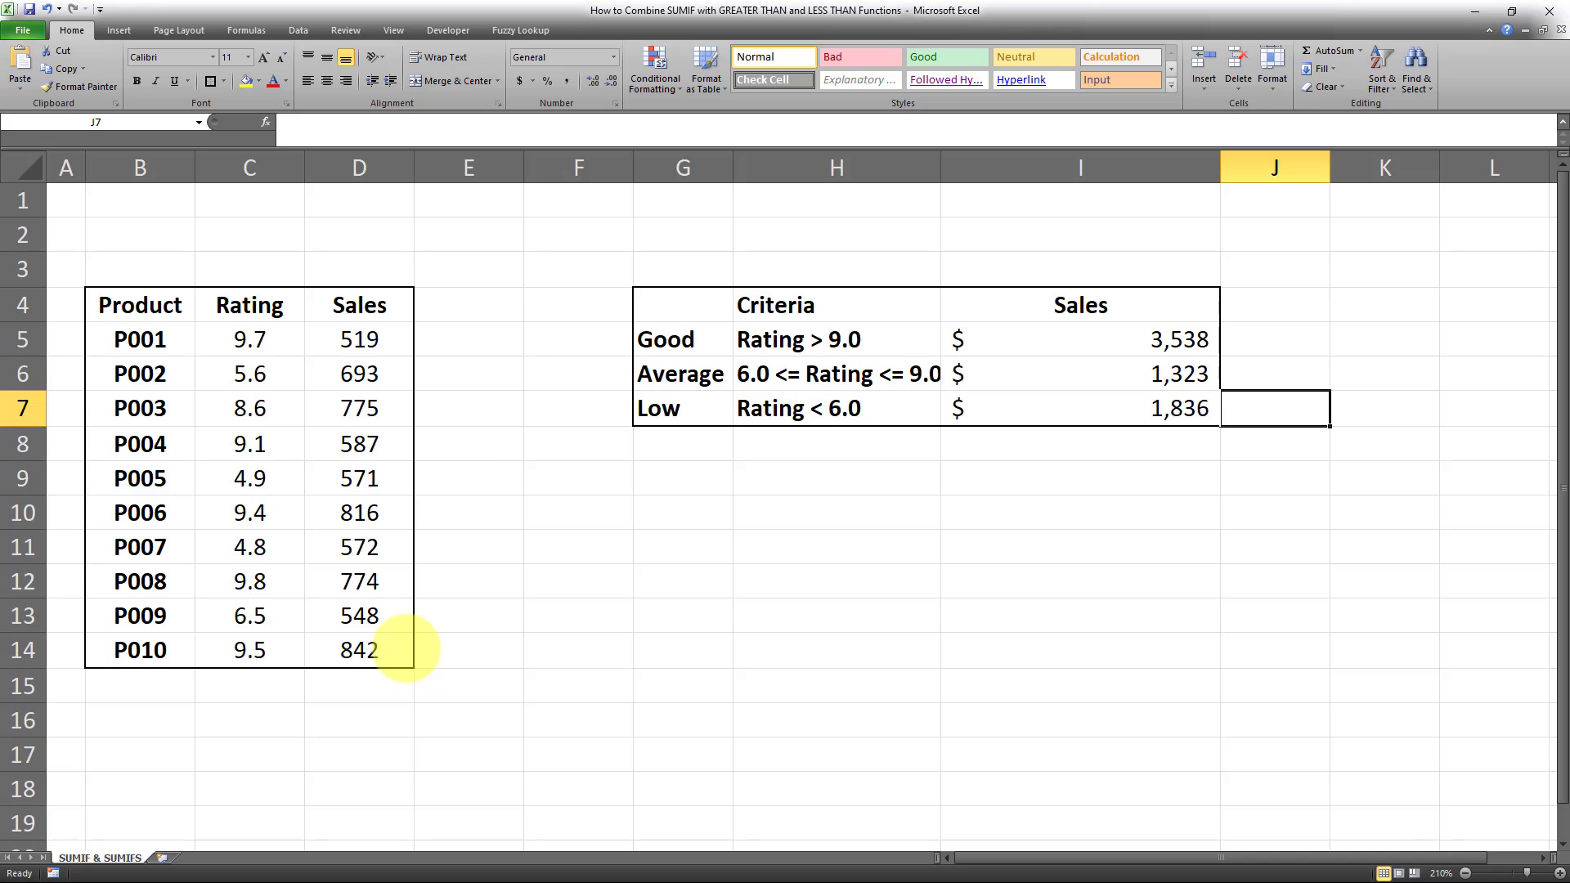